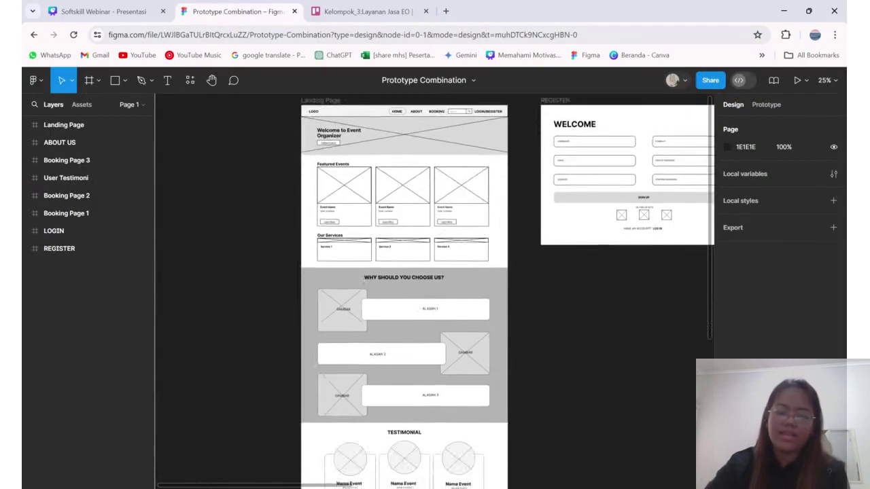
Examine the Landing Page wireframe from its header and featured events through testimonials and contact form to the footer.
{"action": "scroll", "coordinate": [384, 226], "scroll_direction": "up", "scroll_amount": 3}
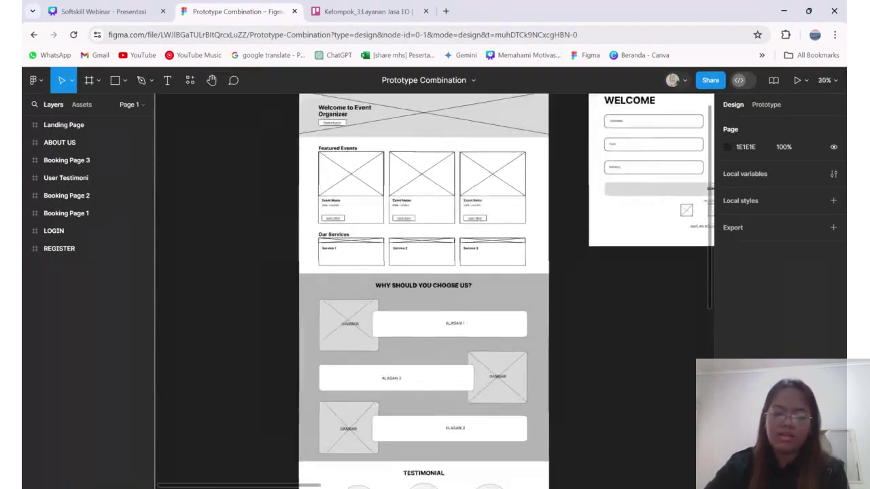
{"action": "scroll", "coordinate": [407, 292], "scroll_direction": "up", "scroll_amount": 2}
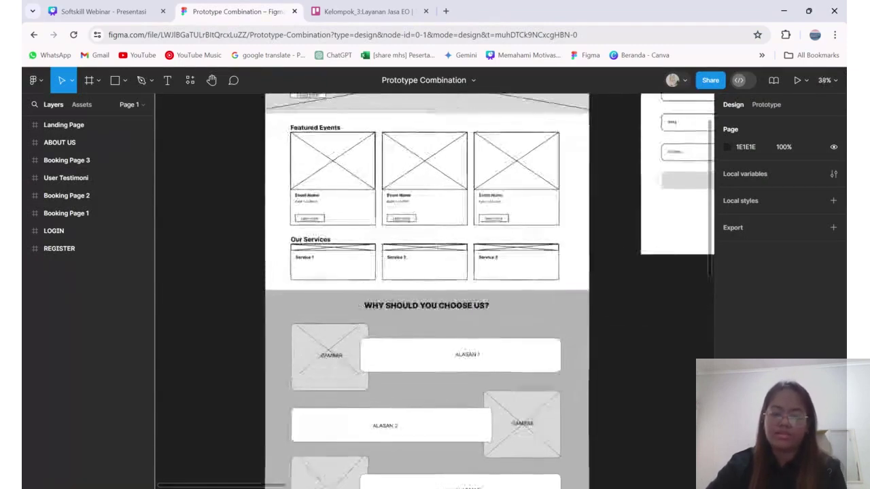
{"action": "scroll", "coordinate": [407, 292], "scroll_direction": "up", "scroll_amount": 3}
{"action": "scroll", "coordinate": [385, 165], "scroll_direction": "up", "scroll_amount": 3}
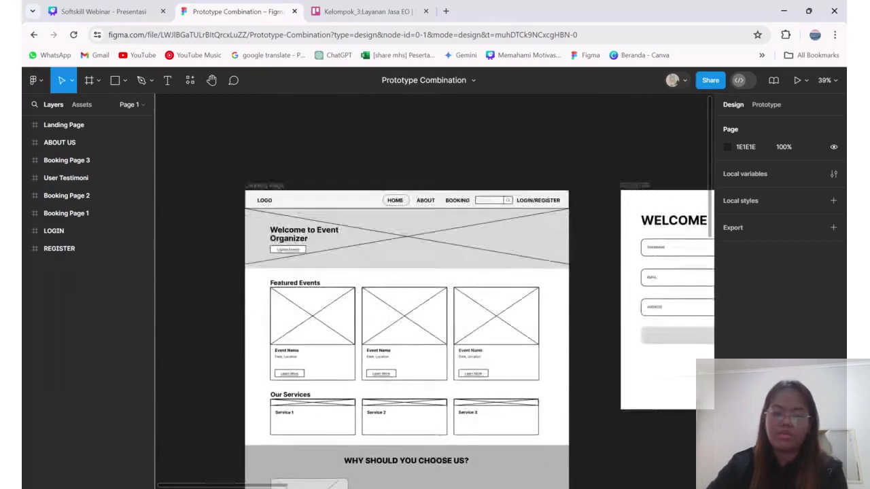
{"action": "scroll", "coordinate": [385, 165], "scroll_direction": "down", "scroll_amount": 4}
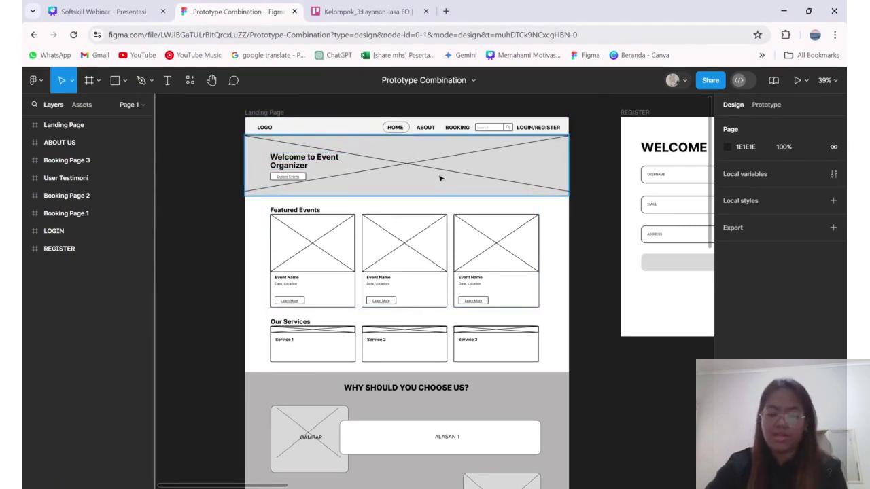
{"action": "scroll", "coordinate": [408, 272], "scroll_direction": "down", "scroll_amount": 10}
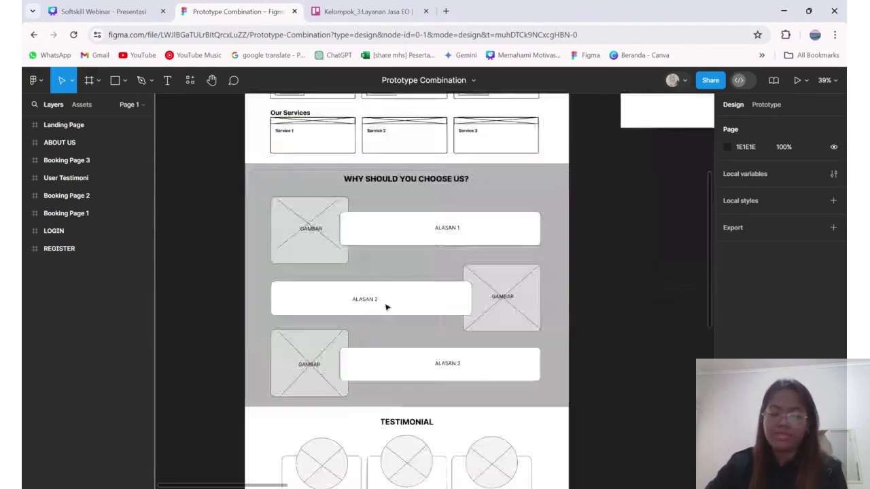
{"action": "scroll", "coordinate": [385, 307], "scroll_direction": "down", "scroll_amount": 4}
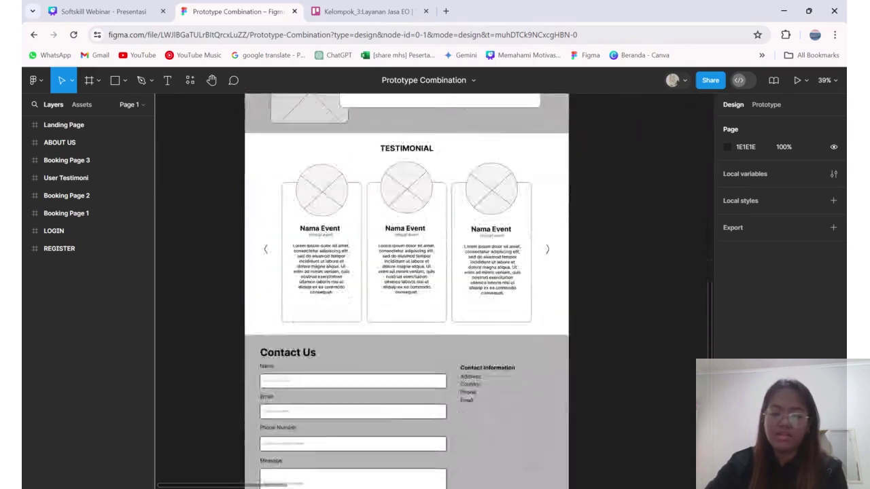
{"action": "scroll", "coordinate": [406, 291], "scroll_direction": "up", "scroll_amount": 12}
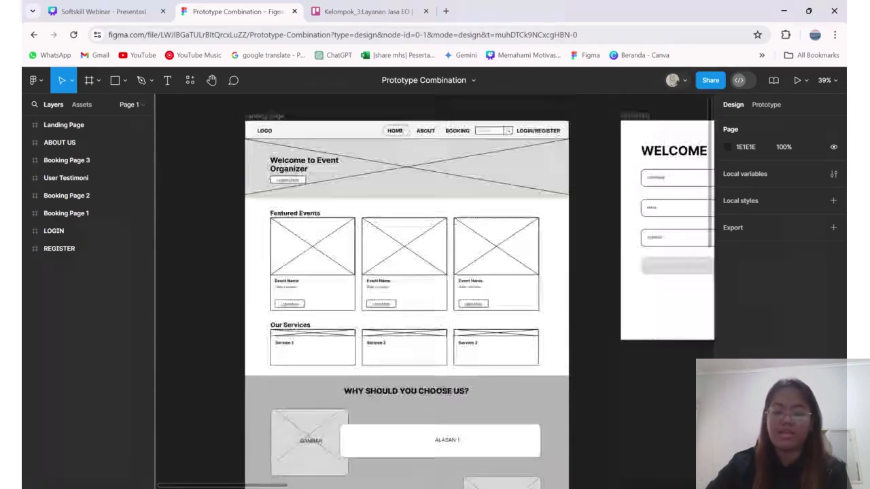
{"action": "scroll", "coordinate": [633, 288], "scroll_direction": "down", "scroll_amount": 5}
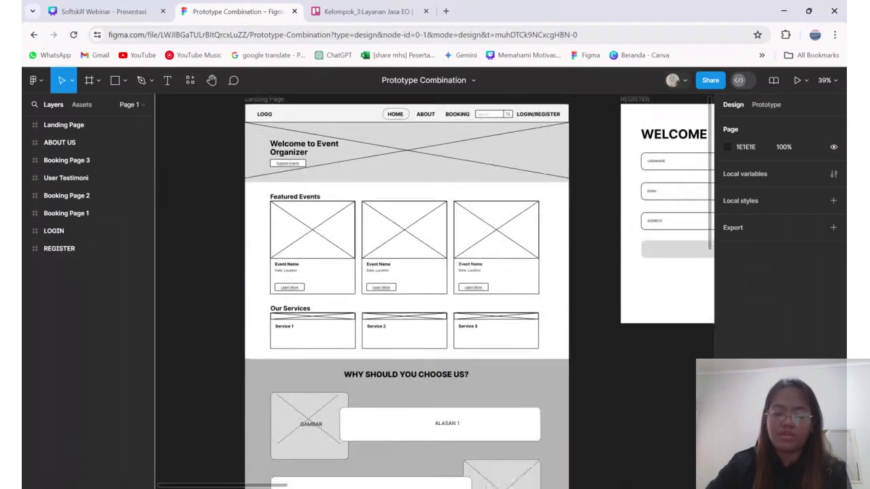
{"action": "scroll", "coordinate": [633, 288], "scroll_direction": "down", "scroll_amount": 8}
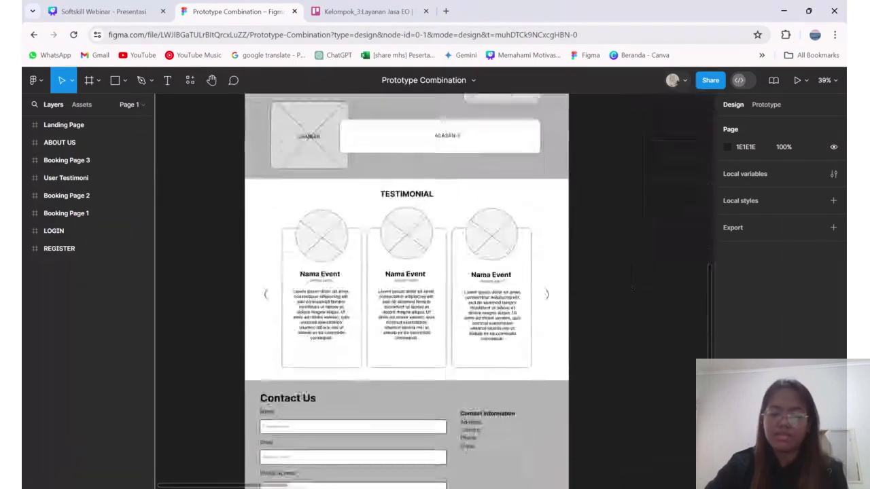
{"action": "scroll", "coordinate": [385, 136], "scroll_direction": "down", "scroll_amount": 1}
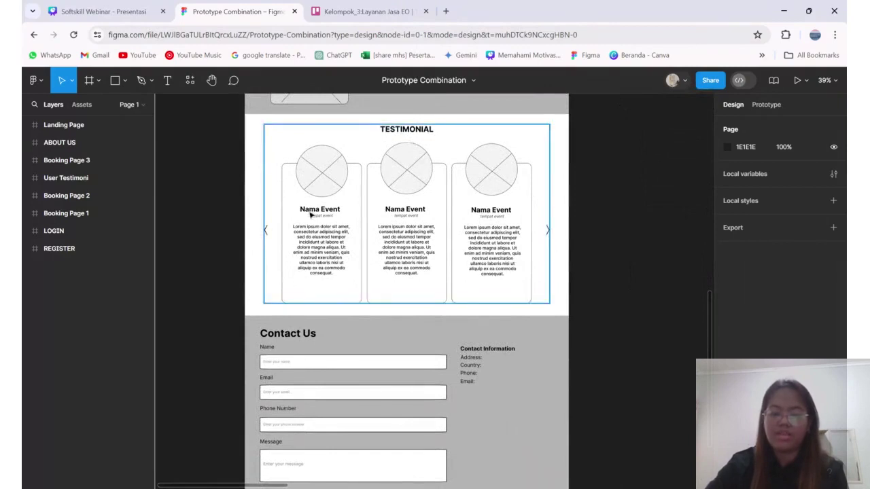
{"action": "scroll", "coordinate": [496, 226], "scroll_direction": "down", "scroll_amount": 5}
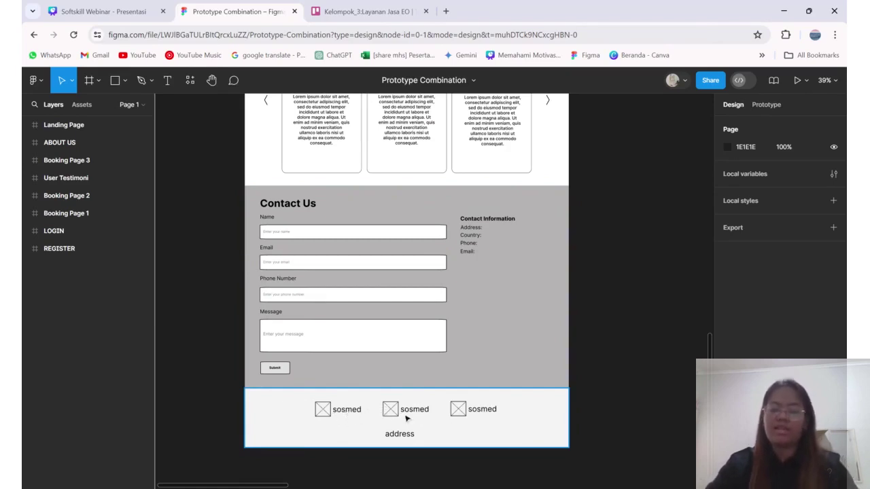
{"action": "scroll", "coordinate": [431, 311], "scroll_direction": "up", "scroll_amount": 10}
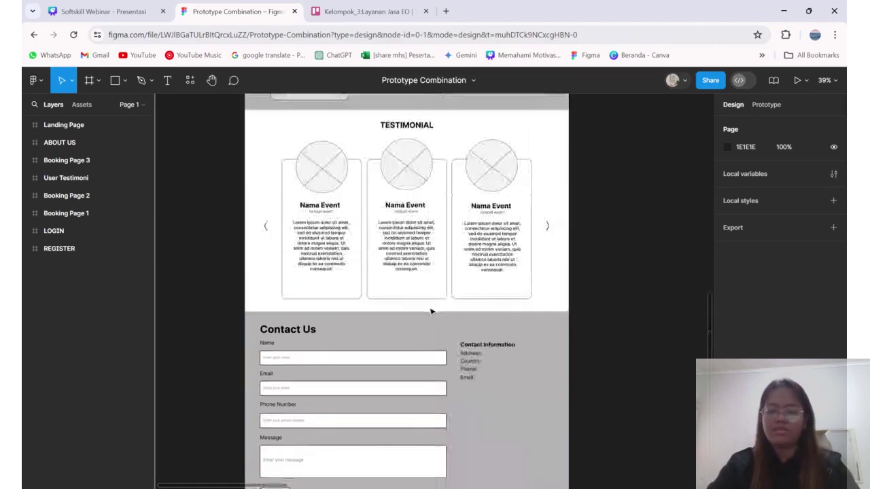
Examine the REGISTER wireframe's sign-up fields and the neighbouring LOGIN wireframe.
{"action": "scroll", "coordinate": [431, 311], "scroll_direction": "up", "scroll_amount": 10}
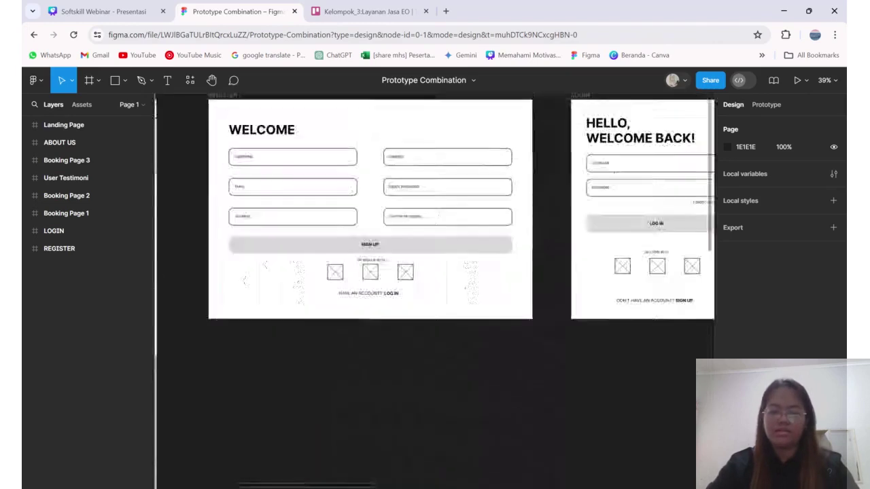
{"action": "scroll", "coordinate": [431, 310], "scroll_direction": "right", "scroll_amount": 1}
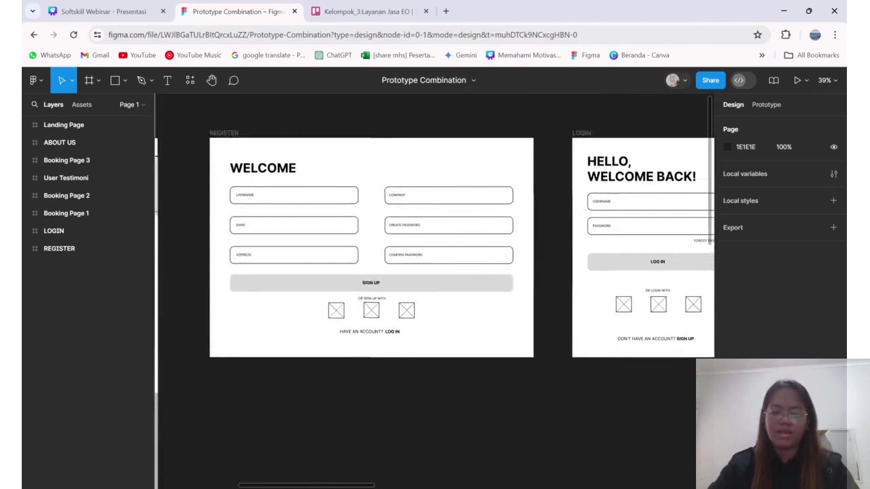
{"action": "scroll", "coordinate": [380, 287], "scroll_direction": "left", "scroll_amount": 2}
{"action": "scroll", "coordinate": [380, 287], "scroll_direction": "right", "scroll_amount": 5}
{"action": "scroll", "coordinate": [379, 287], "scroll_direction": "down", "scroll_amount": 3, "text": "ctrl"}
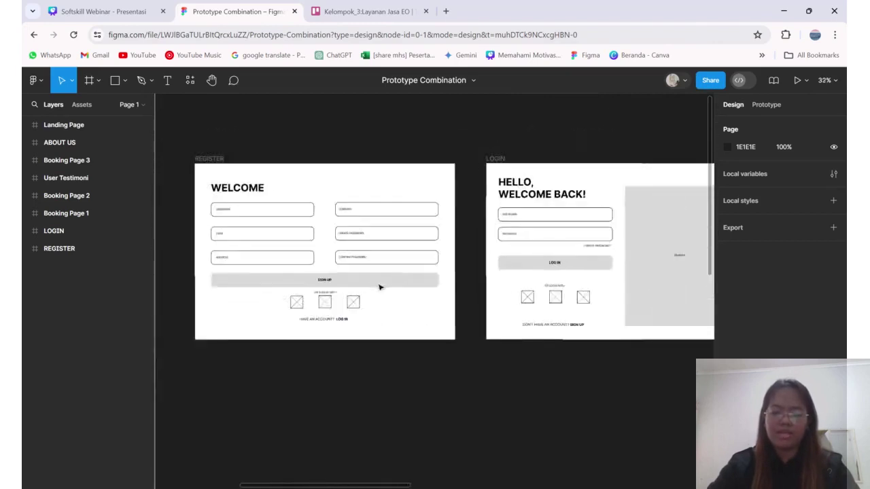
{"action": "scroll", "coordinate": [380, 287], "scroll_direction": "right", "scroll_amount": 2}
{"action": "scroll", "coordinate": [379, 288], "scroll_direction": "down", "scroll_amount": 1, "text": "ctrl"}
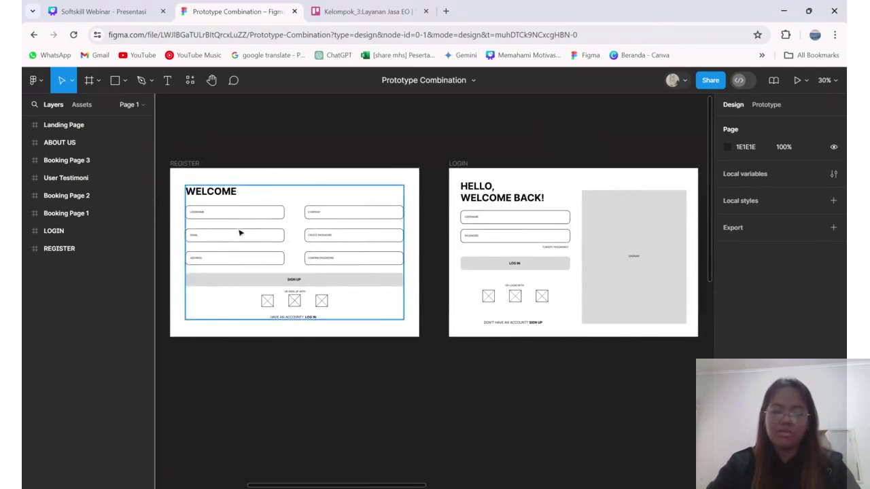
{"action": "scroll", "coordinate": [258, 215], "scroll_direction": "up", "scroll_amount": 5}
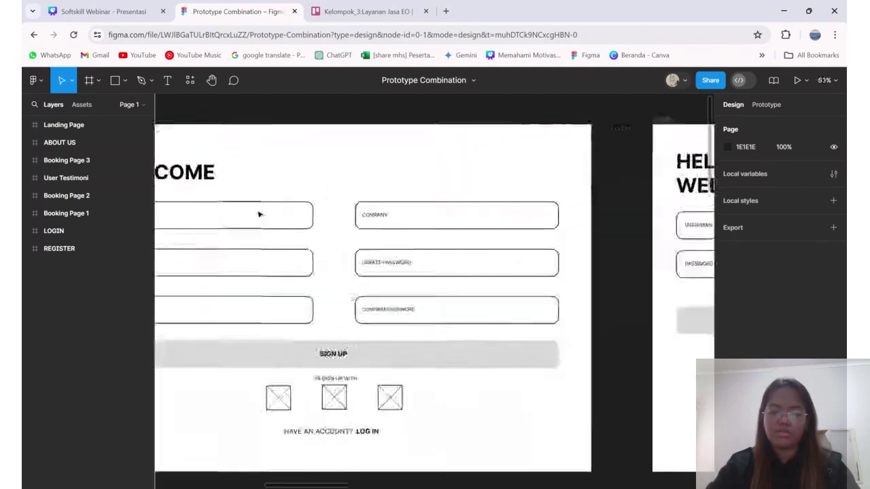
{"action": "scroll", "coordinate": [258, 214], "scroll_direction": "left", "scroll_amount": 3}
{"action": "scroll", "coordinate": [258, 215], "scroll_direction": "up", "scroll_amount": 1}
{"action": "scroll", "coordinate": [259, 214], "scroll_direction": "right", "scroll_amount": 1}
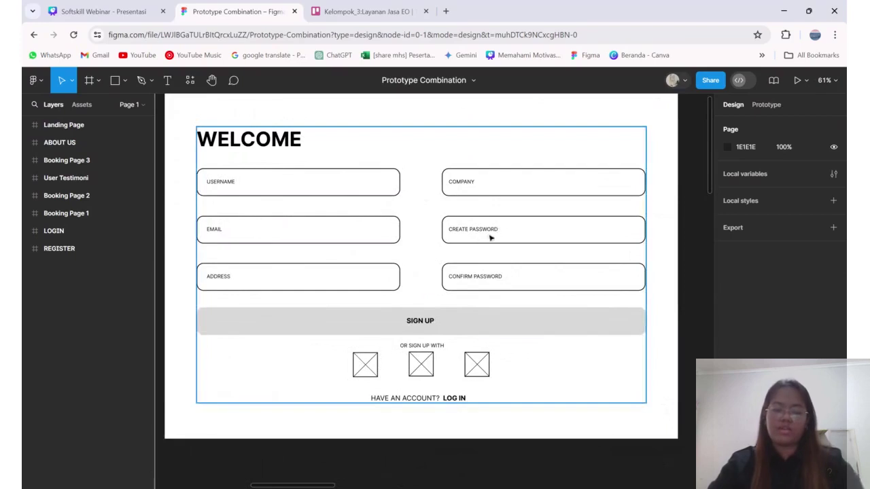
{"action": "scroll", "coordinate": [356, 253], "scroll_direction": "right", "scroll_amount": 5}
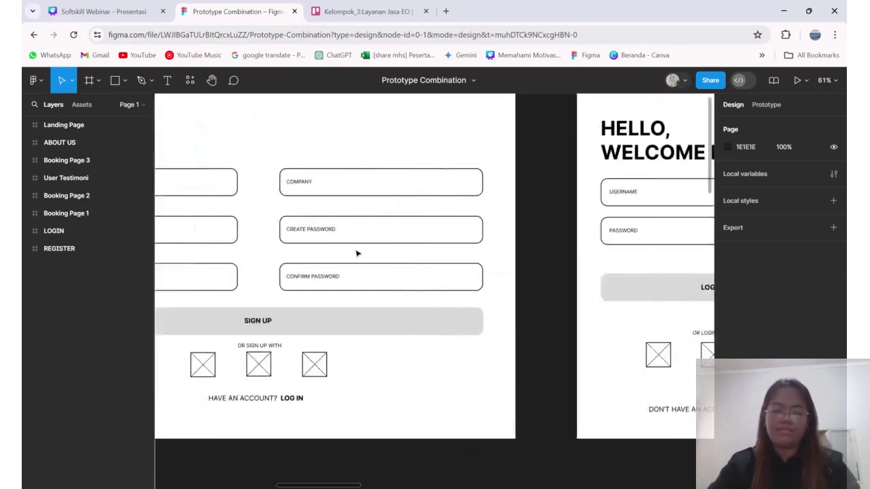
{"action": "scroll", "coordinate": [305, 326], "scroll_direction": "right", "scroll_amount": 1}
{"action": "scroll", "coordinate": [258, 326], "scroll_direction": "left", "scroll_amount": 1}
{"action": "scroll", "coordinate": [283, 349], "scroll_direction": "down", "scroll_amount": 1}
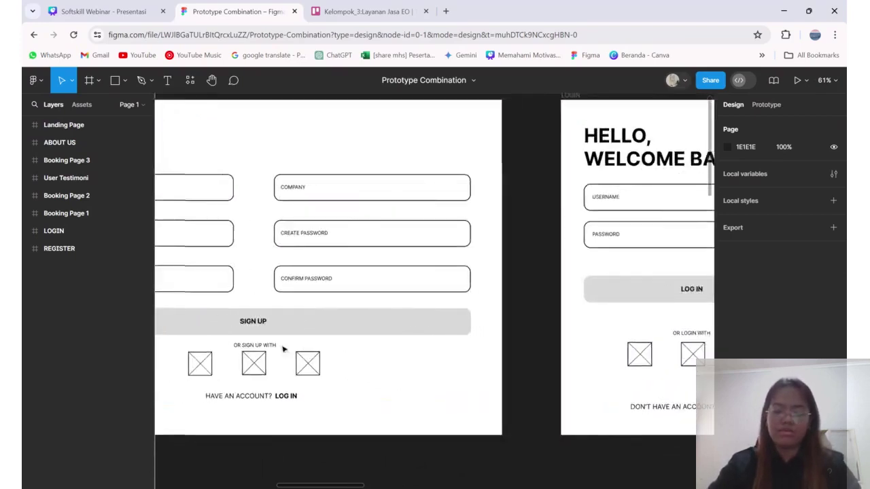
{"action": "scroll", "coordinate": [283, 349], "scroll_direction": "down", "scroll_amount": 2}
{"action": "scroll", "coordinate": [258, 238], "scroll_direction": "right", "scroll_amount": 5}
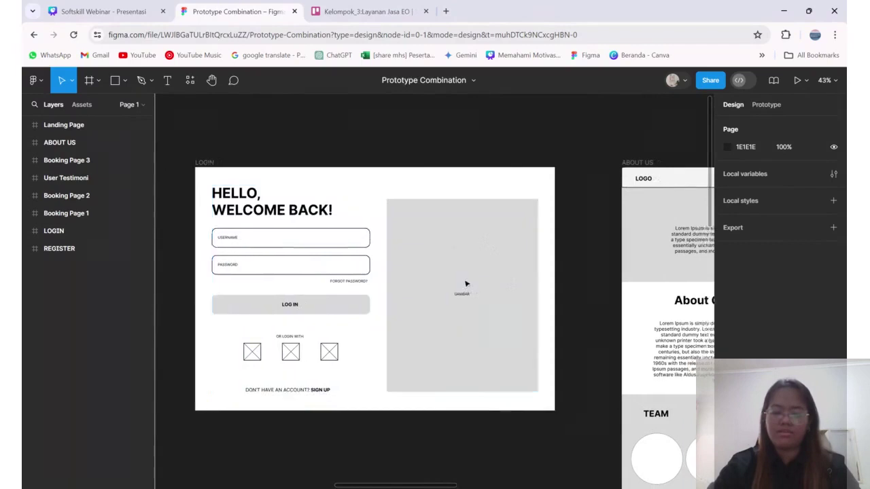
Examine the ABOUT US wireframe, from the company description and team section to the unique factors and footer.
{"action": "scroll", "coordinate": [465, 284], "scroll_direction": "right", "scroll_amount": 6}
{"action": "scroll", "coordinate": [466, 284], "scroll_direction": "down", "scroll_amount": 2}
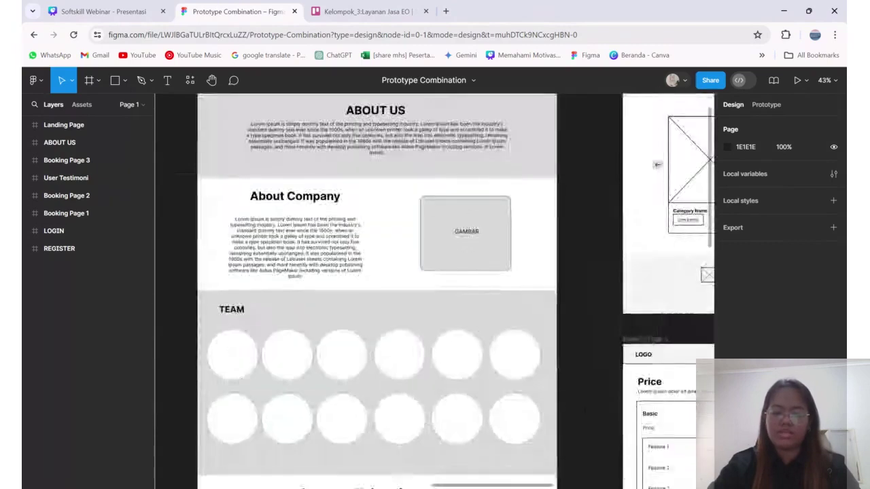
{"action": "scroll", "coordinate": [388, 292], "scroll_direction": "up", "scroll_amount": 2}
{"action": "scroll", "coordinate": [387, 292], "scroll_direction": "left", "scroll_amount": 1}
{"action": "scroll", "coordinate": [387, 292], "scroll_direction": "down", "scroll_amount": 5}
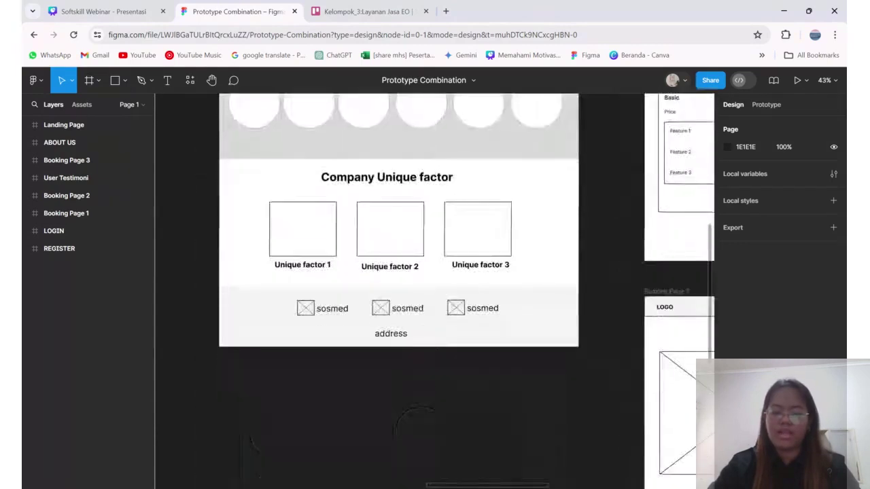
{"action": "scroll", "coordinate": [399, 292], "scroll_direction": "up", "scroll_amount": 5}
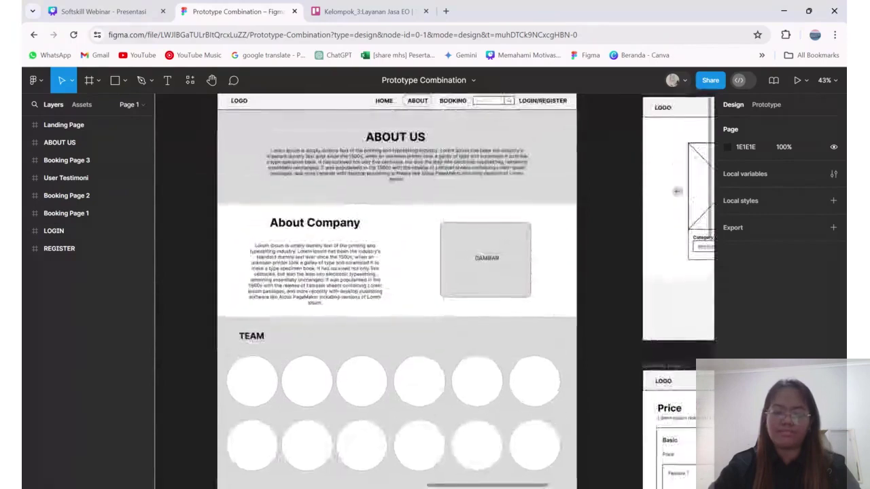
Look through the booking page wireframes, including the price packages and the Premium Package form.
{"action": "scroll", "coordinate": [399, 292], "scroll_direction": "right", "scroll_amount": 6}
{"action": "scroll", "coordinate": [399, 292], "scroll_direction": "up", "scroll_amount": 1}
{"action": "scroll", "coordinate": [399, 292], "scroll_direction": "down", "scroll_amount": 10}
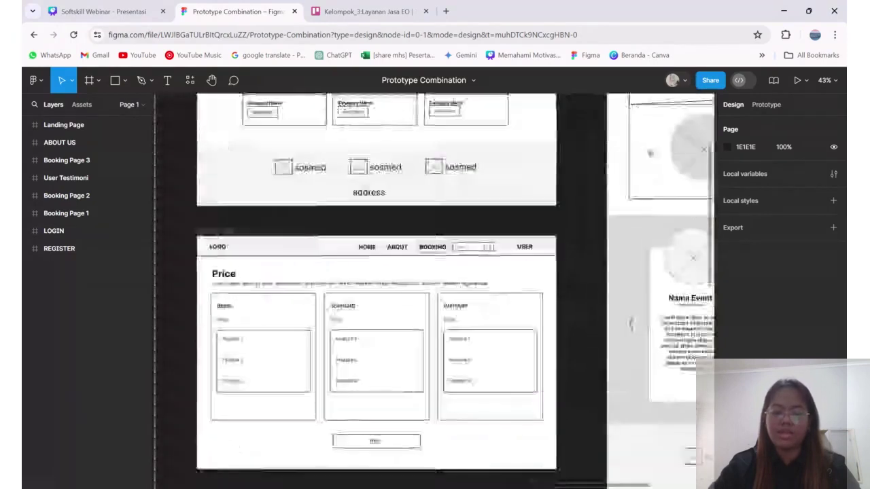
{"action": "scroll", "coordinate": [398, 293], "scroll_direction": "left", "scroll_amount": 1}
{"action": "scroll", "coordinate": [408, 292], "scroll_direction": "up", "scroll_amount": 3}
{"action": "scroll", "coordinate": [407, 292], "scroll_direction": "left", "scroll_amount": 1}
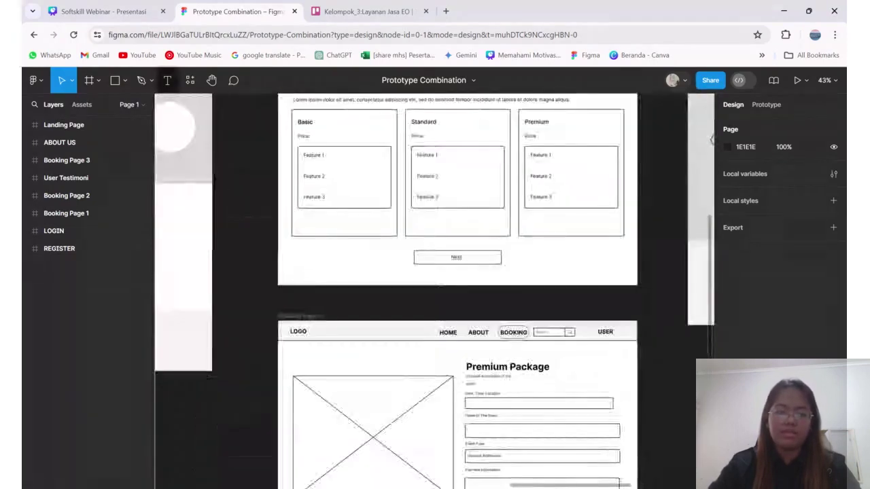
Leave the Prototype Combination file and open the recent file wireframe Prjct Capstone (Copy).
{"action": "left_click", "coordinate": [32, 36]}
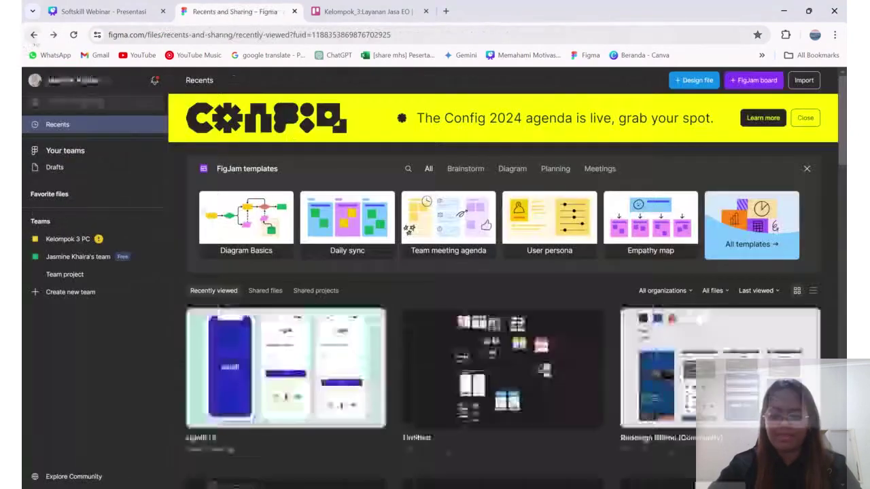
{"action": "scroll", "coordinate": [294, 347], "scroll_direction": "down", "scroll_amount": 3}
{"action": "scroll", "coordinate": [469, 396], "scroll_direction": "down", "scroll_amount": 2}
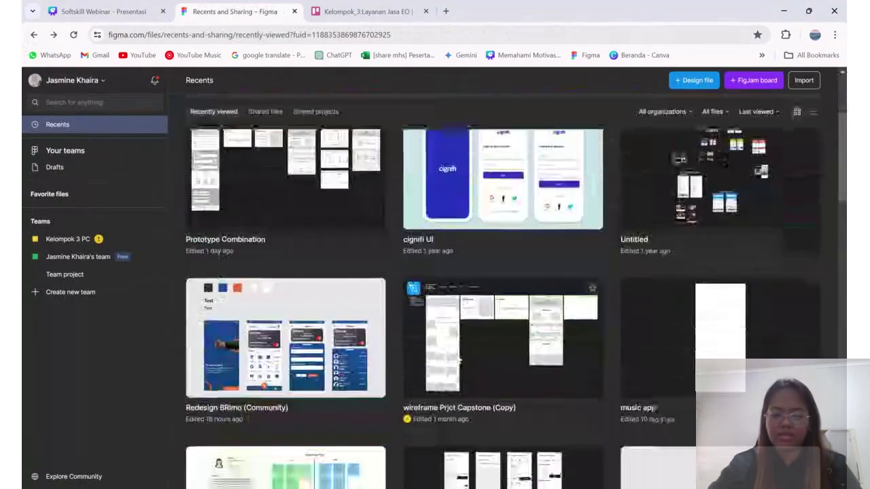
{"action": "scroll", "coordinate": [469, 397], "scroll_direction": "up", "scroll_amount": 2}
{"action": "double_click", "coordinate": [468, 397]}
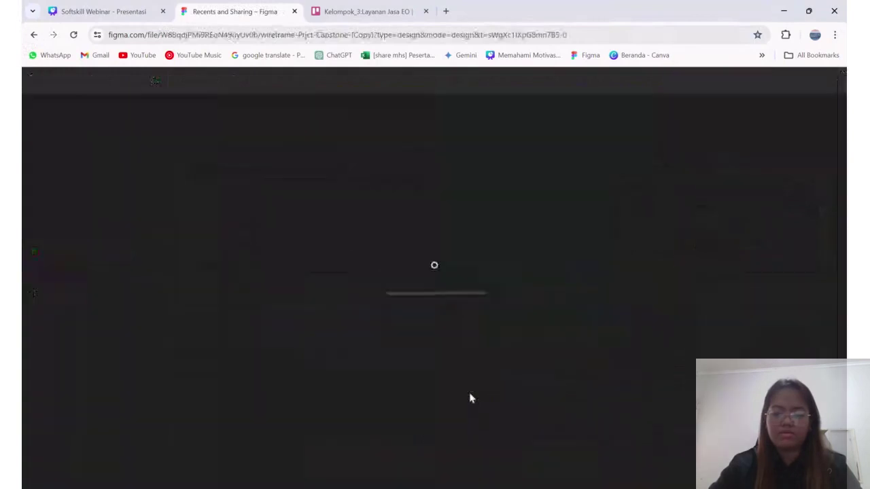
Examine the IDE HALAMAN page list and the landing page notes above and beside the HOME wireframe.
{"action": "scroll", "coordinate": [289, 293], "scroll_direction": "up", "scroll_amount": 5}
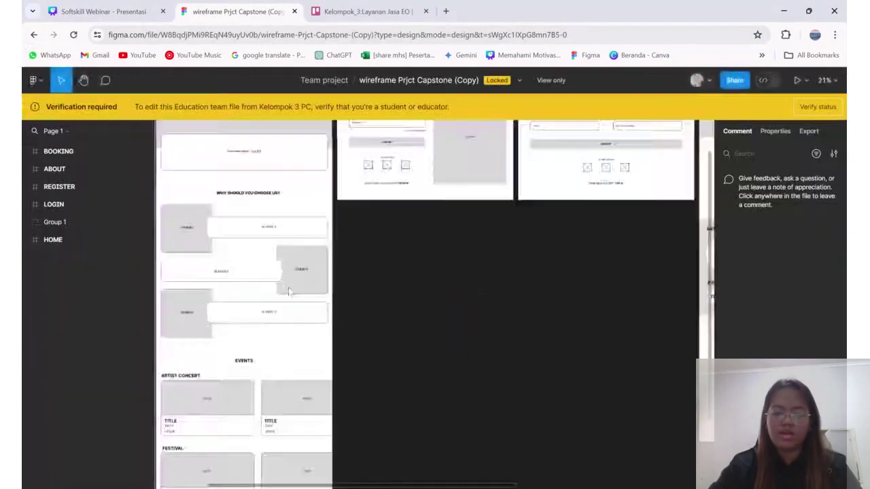
{"action": "scroll", "coordinate": [403, 433], "scroll_direction": "down", "scroll_amount": 4}
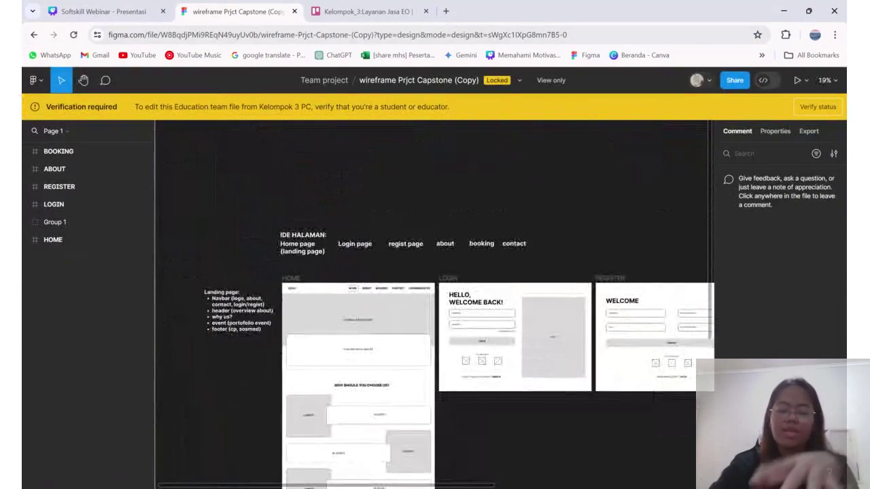
{"action": "scroll", "coordinate": [435, 306], "scroll_direction": "down", "scroll_amount": 2}
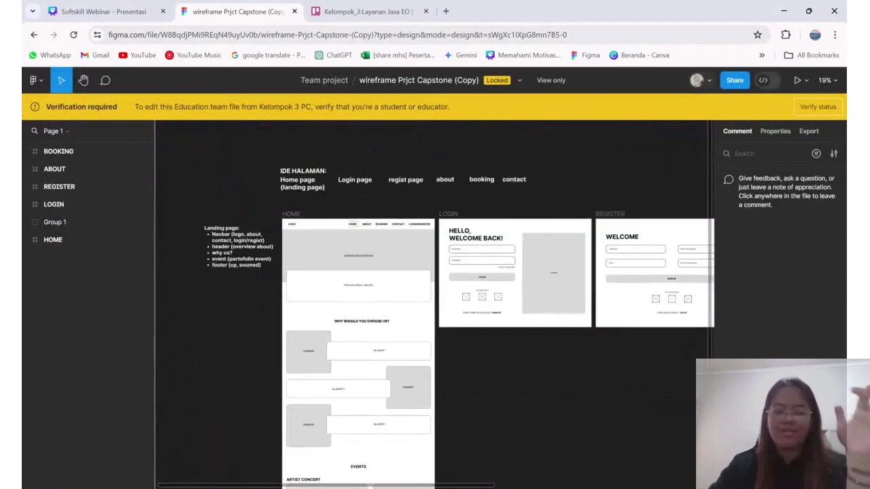
{"action": "scroll", "coordinate": [336, 206], "scroll_direction": "up", "scroll_amount": 3}
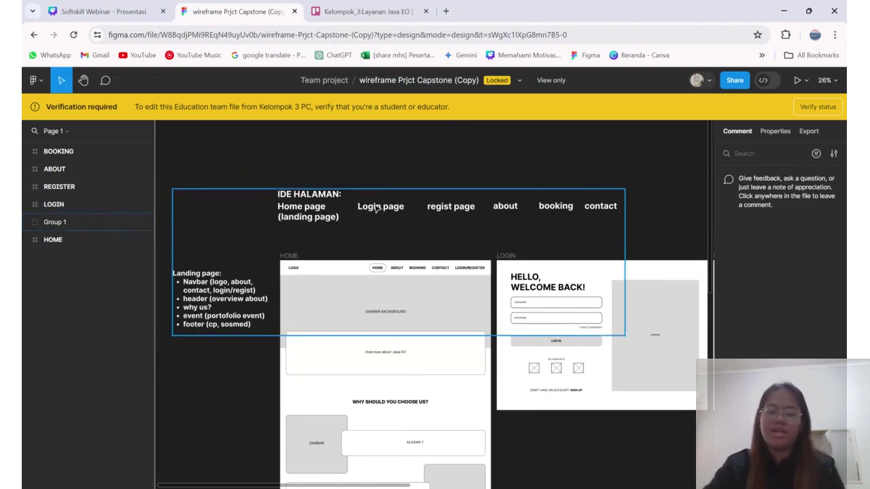
{"action": "scroll", "coordinate": [415, 229], "scroll_direction": "right", "scroll_amount": 2}
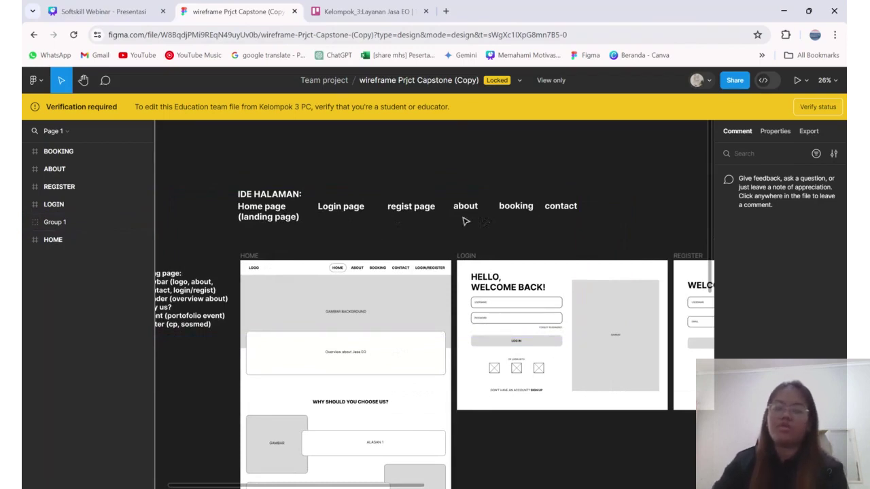
{"action": "scroll", "coordinate": [465, 221], "scroll_direction": "left", "scroll_amount": 2}
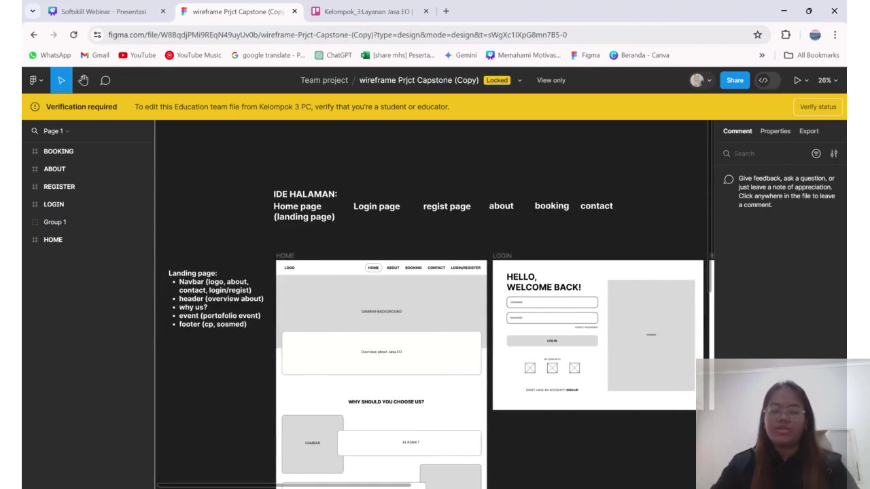
Compare the landing page notes with the navbar, header and overview block of the HOME wireframe.
{"action": "scroll", "coordinate": [435, 306], "scroll_direction": "left", "scroll_amount": 6}
{"action": "scroll", "coordinate": [435, 305], "scroll_direction": "down", "scroll_amount": 3}
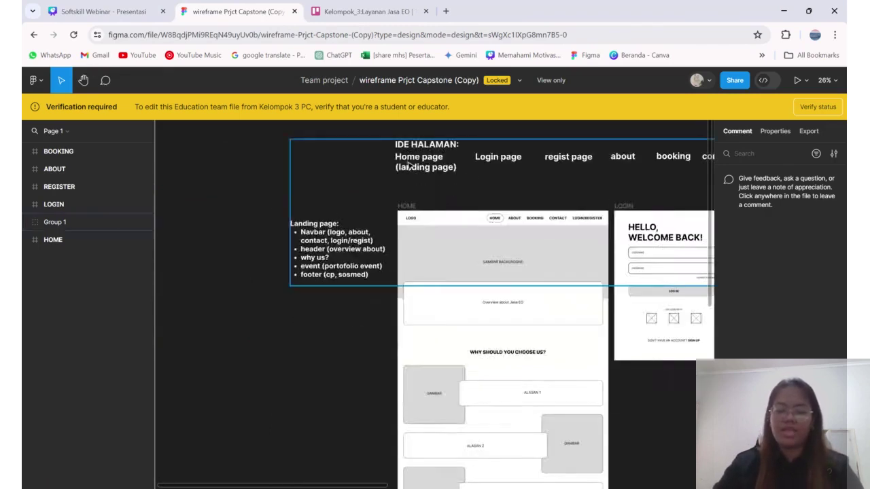
{"action": "scroll", "coordinate": [517, 197], "scroll_direction": "right", "scroll_amount": 6}
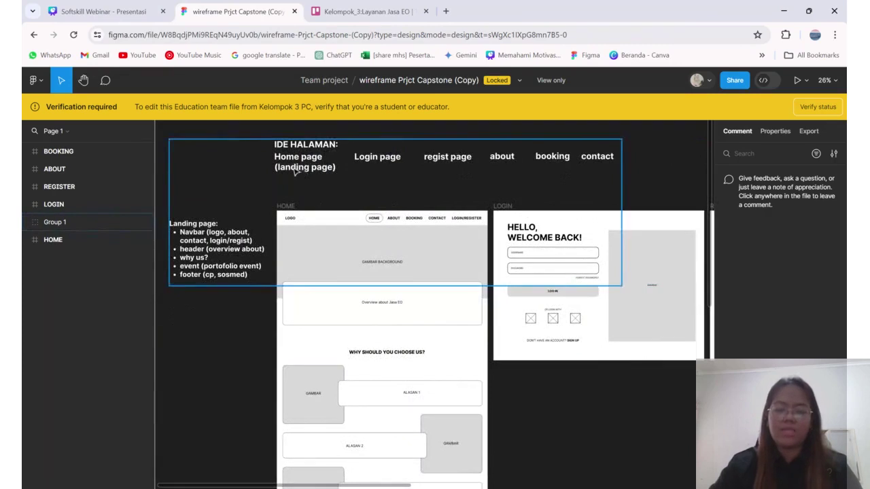
{"action": "scroll", "coordinate": [344, 197], "scroll_direction": "down", "scroll_amount": 2}
{"action": "scroll", "coordinate": [345, 197], "scroll_direction": "up", "scroll_amount": 3, "text": "ctrl"}
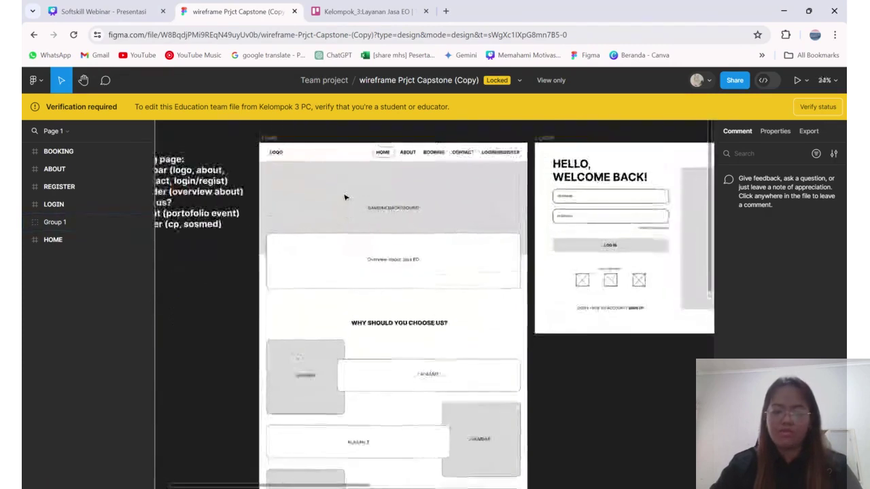
{"action": "scroll", "coordinate": [345, 197], "scroll_direction": "left", "scroll_amount": 3}
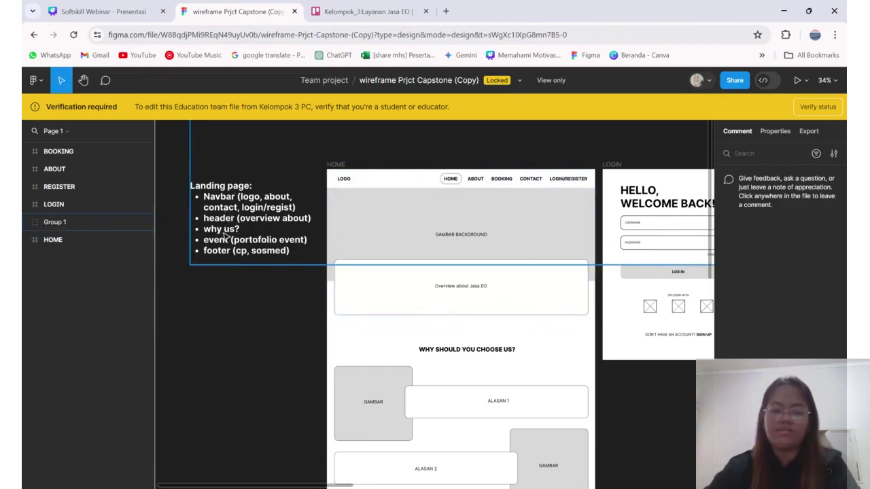
{"action": "scroll", "coordinate": [234, 231], "scroll_direction": "down", "scroll_amount": 2}
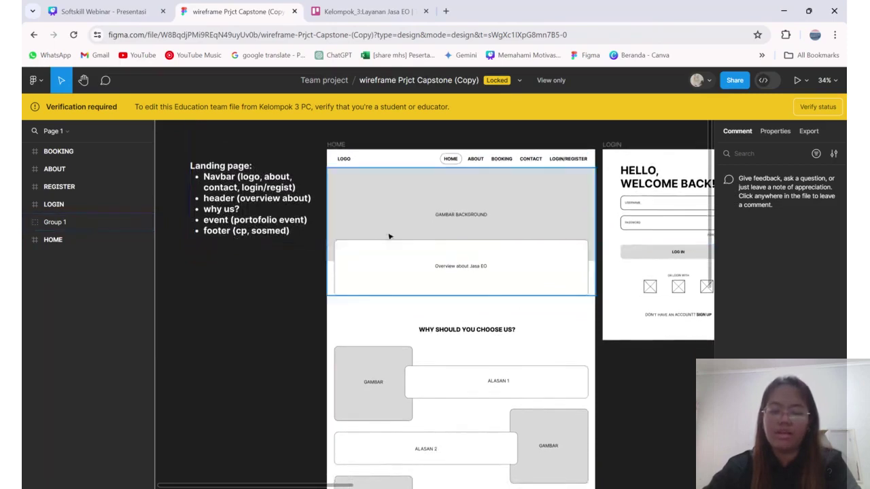
{"action": "scroll", "coordinate": [390, 236], "scroll_direction": "down", "scroll_amount": 2}
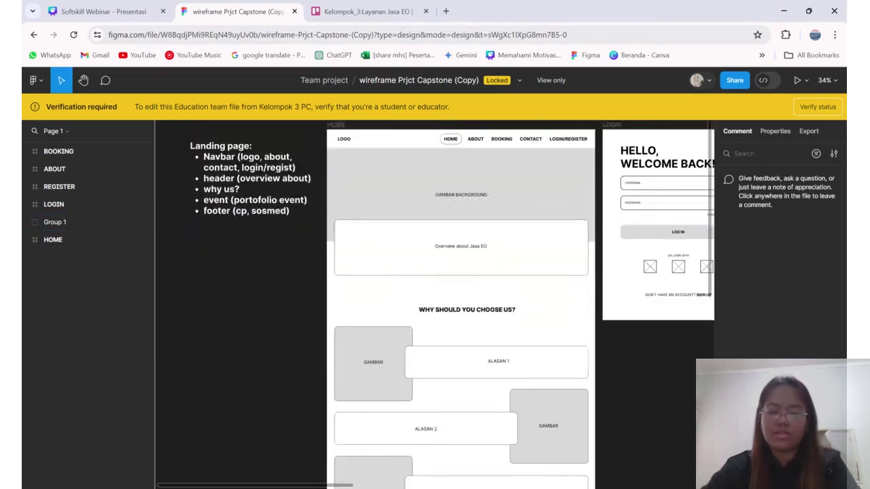
{"action": "scroll", "coordinate": [452, 302], "scroll_direction": "up", "scroll_amount": 1}
{"action": "scroll", "coordinate": [460, 306], "scroll_direction": "down", "scroll_amount": 15}
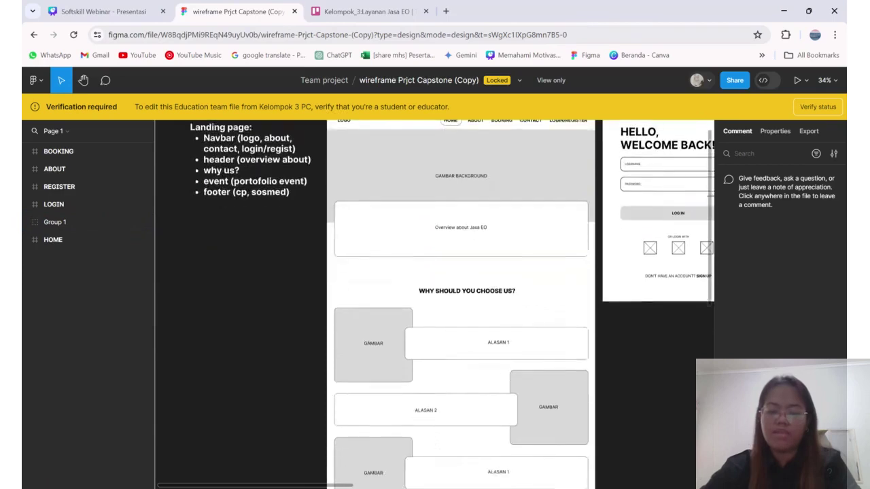
{"action": "scroll", "coordinate": [279, 268], "scroll_direction": "up", "scroll_amount": 5}
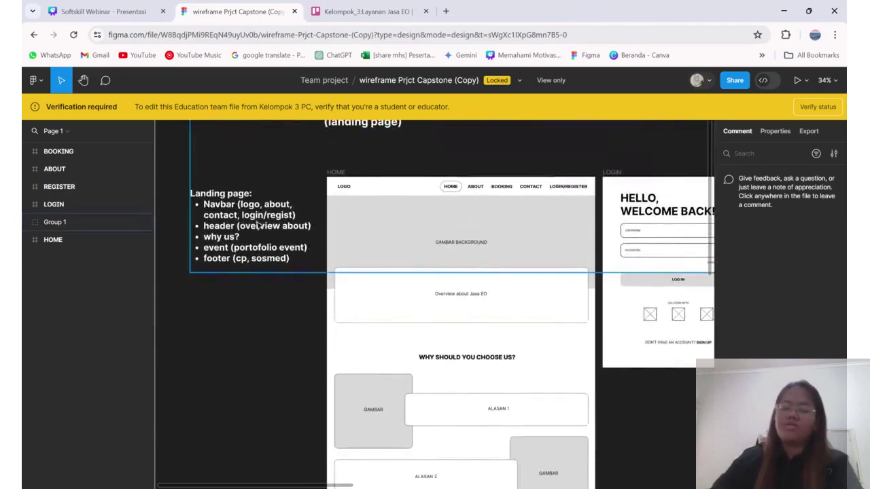
{"action": "scroll", "coordinate": [477, 304], "scroll_direction": "down", "scroll_amount": 1}
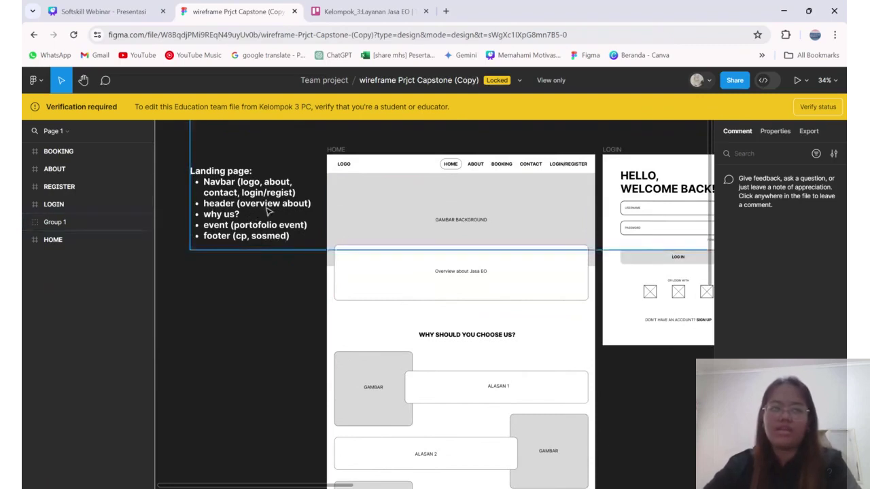
{"action": "scroll", "coordinate": [448, 314], "scroll_direction": "right", "scroll_amount": 3}
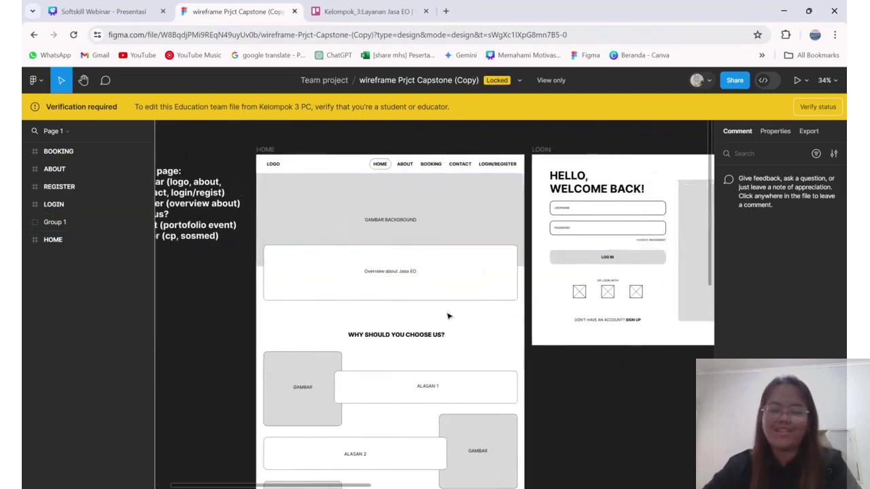
Look through the HOME wireframe from the WHY SHOULD YOU CHOOSE US? section to the EVENTS cards and footer.
{"action": "scroll", "coordinate": [449, 315], "scroll_direction": "down", "scroll_amount": 2}
{"action": "scroll", "coordinate": [448, 314], "scroll_direction": "down", "scroll_amount": 8}
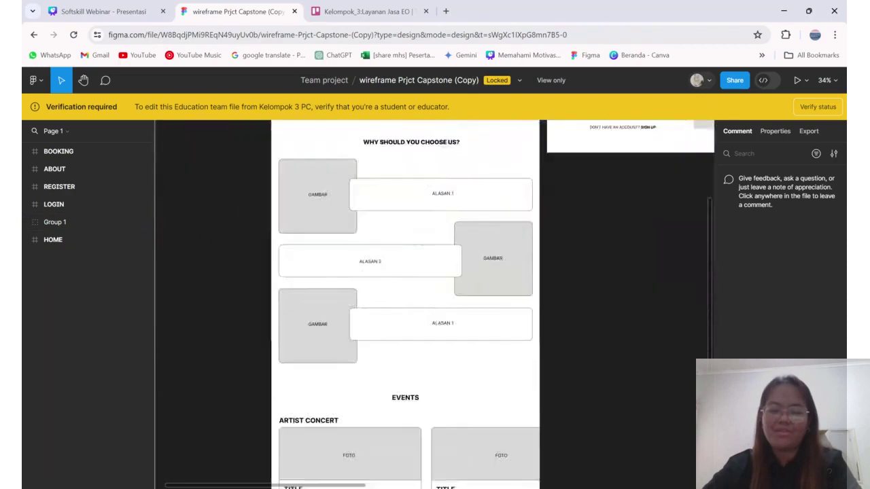
{"action": "scroll", "coordinate": [449, 314], "scroll_direction": "left", "scroll_amount": 1}
{"action": "scroll", "coordinate": [449, 314], "scroll_direction": "down", "scroll_amount": 7}
{"action": "scroll", "coordinate": [449, 315], "scroll_direction": "right", "scroll_amount": 1}
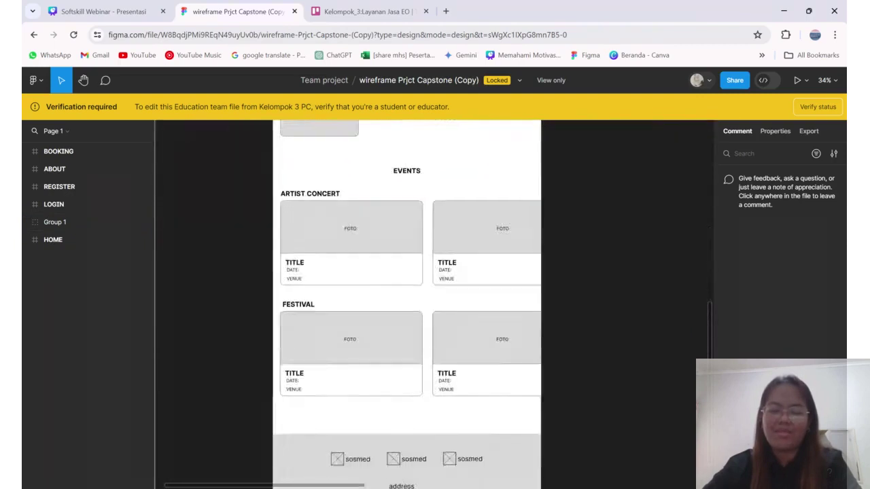
{"action": "scroll", "coordinate": [448, 315], "scroll_direction": "up", "scroll_amount": 1}
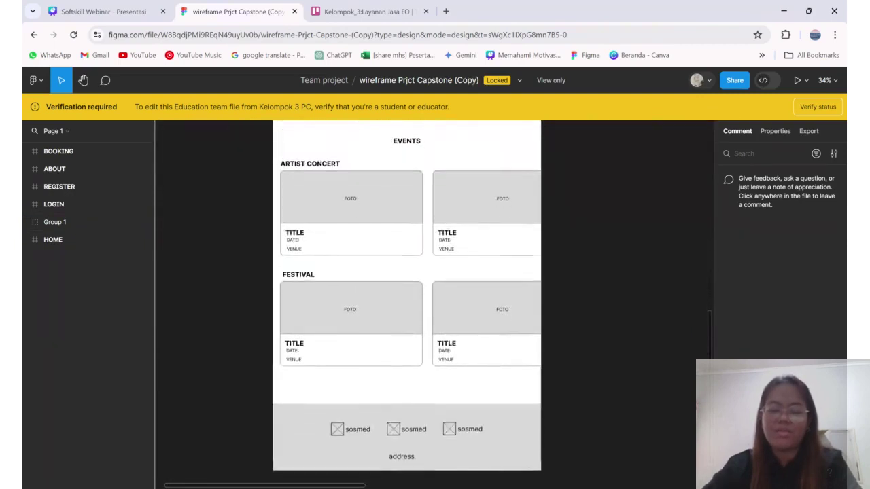
Return to the start of the HOME wireframe and review the landing page notes beside it.
{"action": "scroll", "coordinate": [448, 315], "scroll_direction": "up", "scroll_amount": 15}
{"action": "scroll", "coordinate": [448, 314], "scroll_direction": "down", "scroll_amount": 3}
{"action": "scroll", "coordinate": [448, 314], "scroll_direction": "up", "scroll_amount": 3}
{"action": "scroll", "coordinate": [448, 315], "scroll_direction": "left", "scroll_amount": 2}
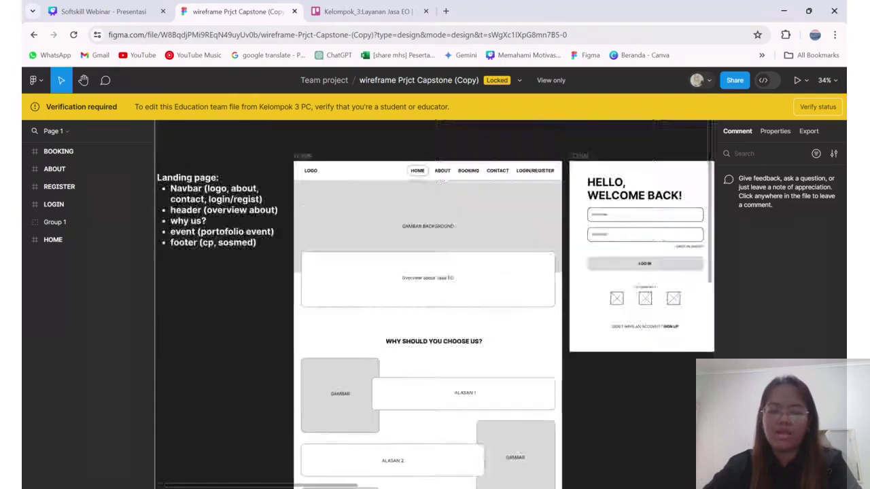
{"action": "scroll", "coordinate": [449, 314], "scroll_direction": "down", "scroll_amount": 4}
{"action": "scroll", "coordinate": [394, 205], "scroll_direction": "up", "scroll_amount": 2}
{"action": "scroll", "coordinate": [394, 205], "scroll_direction": "left", "scroll_amount": 1}
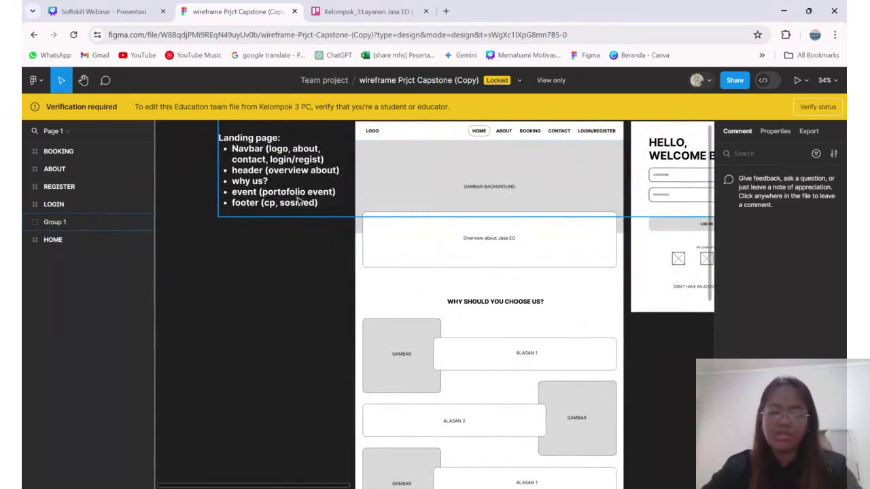
{"action": "scroll", "coordinate": [299, 197], "scroll_direction": "up", "scroll_amount": 2}
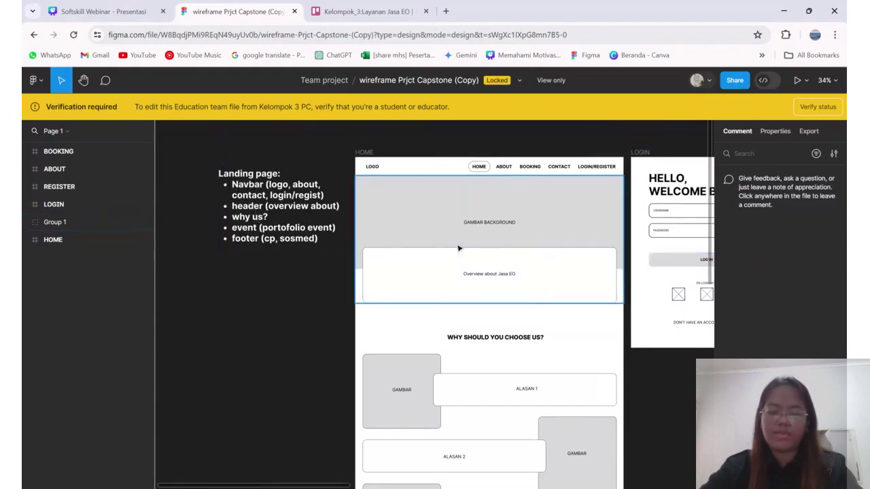
Examine the HOME wireframe close up, from the background image and Jasa EO overview through the reasons to the EVENTS section.
{"action": "scroll", "coordinate": [458, 248], "scroll_direction": "up", "scroll_amount": 5}
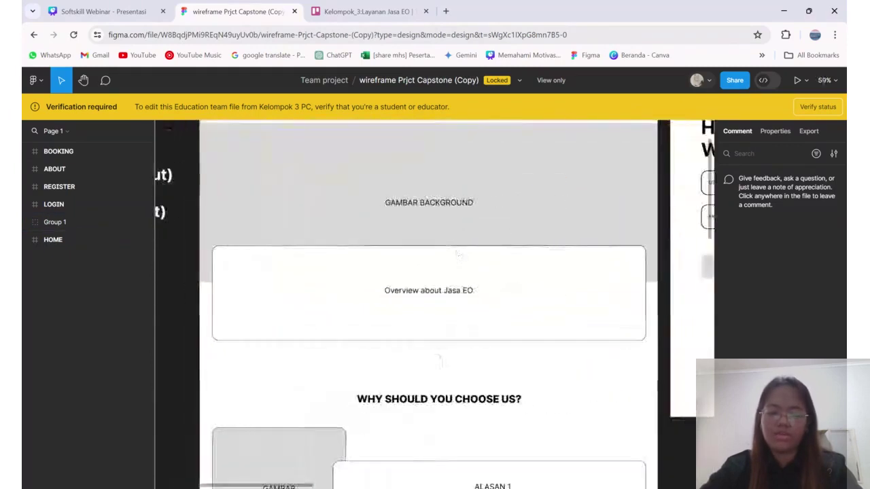
{"action": "scroll", "coordinate": [458, 255], "scroll_direction": "down", "scroll_amount": 3}
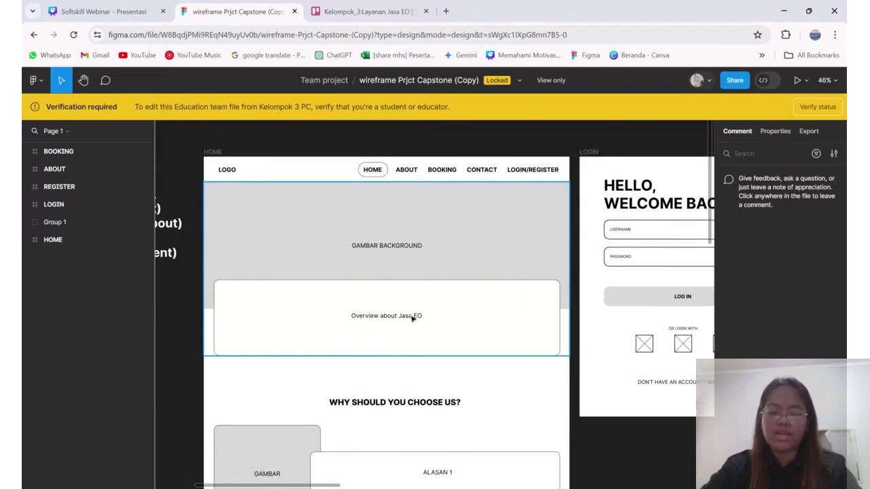
{"action": "scroll", "coordinate": [428, 327], "scroll_direction": "down", "scroll_amount": 5}
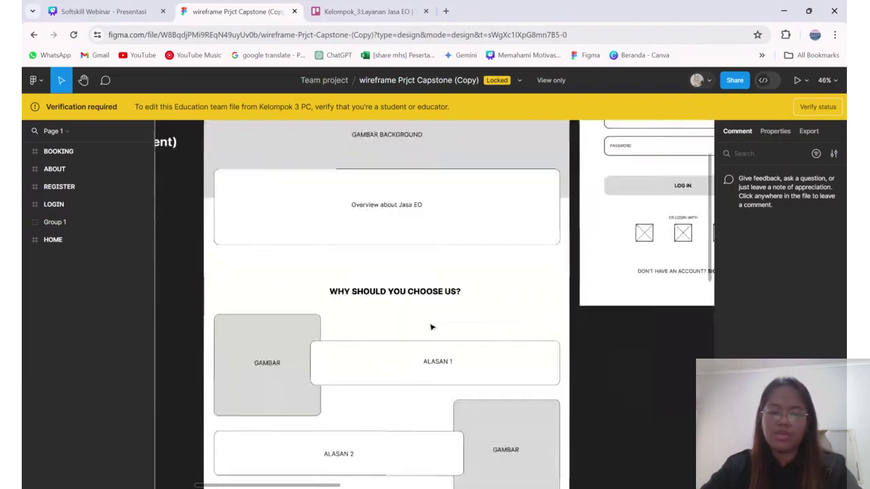
{"action": "scroll", "coordinate": [430, 328], "scroll_direction": "down", "scroll_amount": 4}
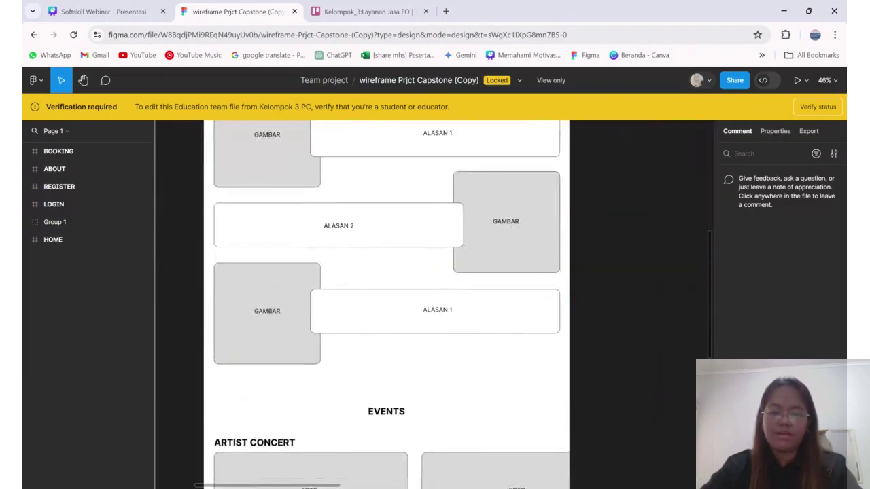
{"action": "scroll", "coordinate": [386, 303], "scroll_direction": "up", "scroll_amount": 5}
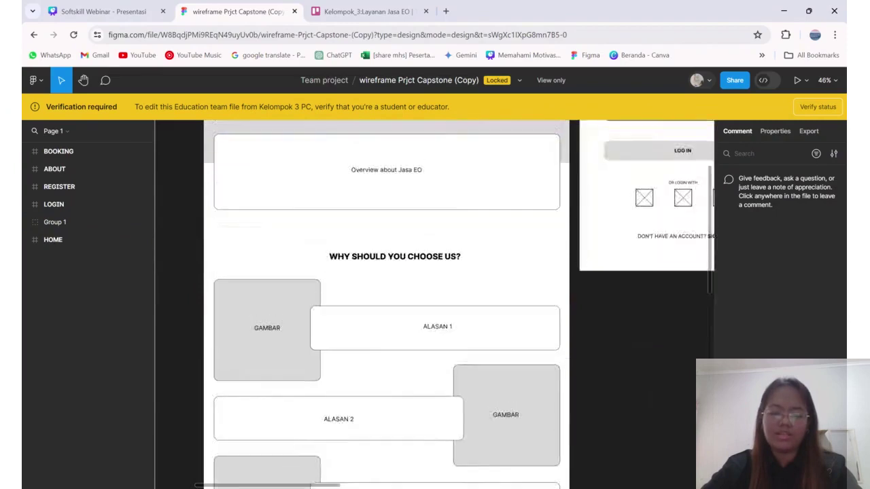
{"action": "scroll", "coordinate": [386, 303], "scroll_direction": "down", "scroll_amount": 3}
{"action": "scroll", "coordinate": [388, 303], "scroll_direction": "down", "scroll_amount": 5}
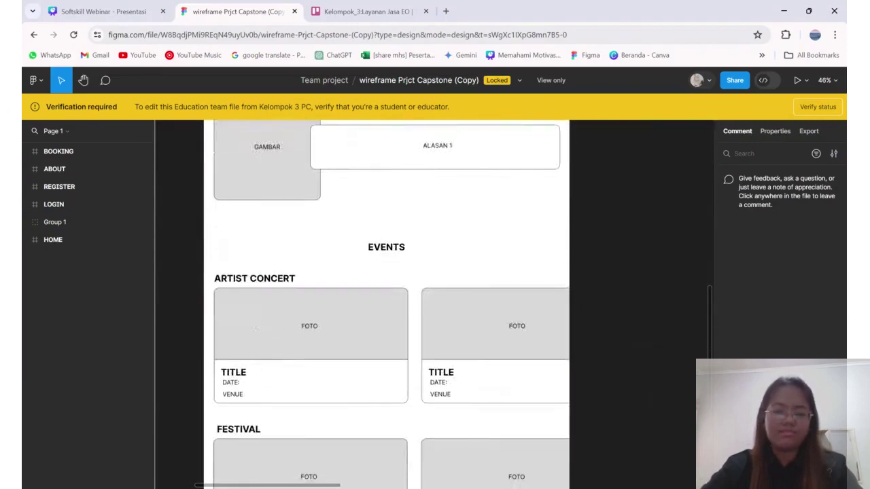
{"action": "scroll", "coordinate": [388, 303], "scroll_direction": "down", "scroll_amount": 3, "text": "ctrl"}
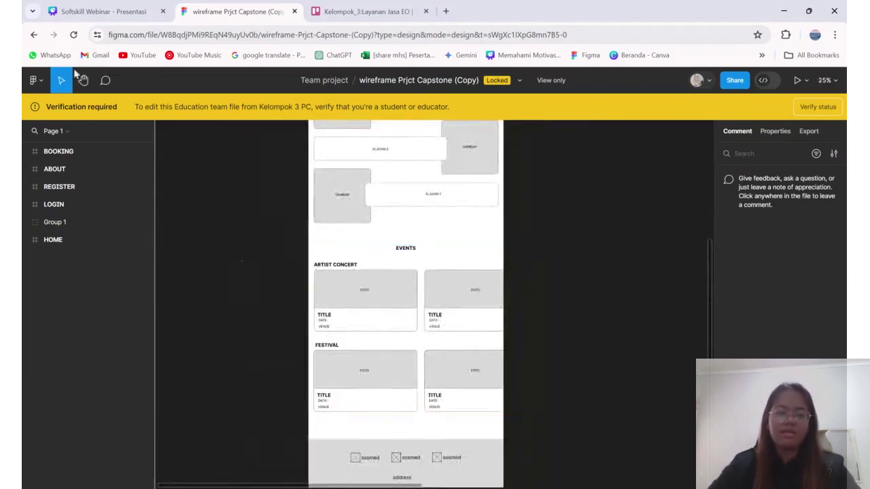
Leave the wireframe Prjct Capstone (Copy) file and open the recent file Redesign BRImo (Community).
{"action": "left_click", "coordinate": [34, 35]}
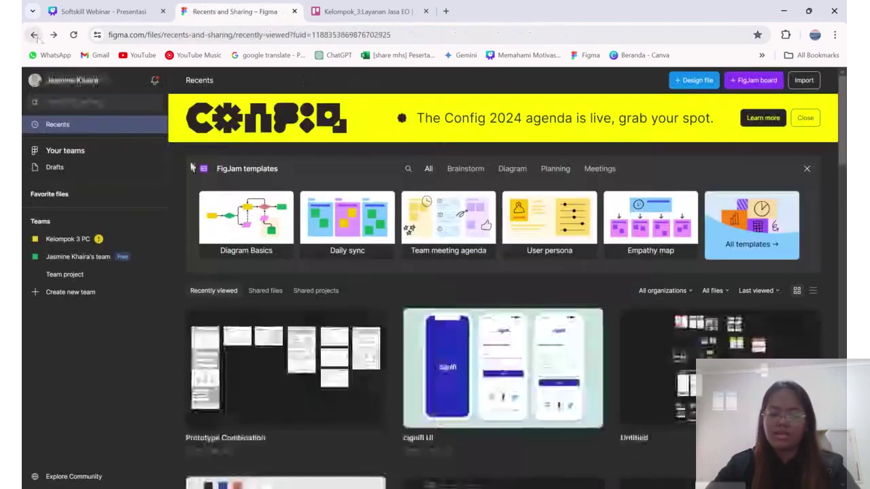
{"action": "scroll", "coordinate": [529, 391], "scroll_direction": "down", "scroll_amount": 1}
{"action": "scroll", "coordinate": [527, 391], "scroll_direction": "down", "scroll_amount": 3}
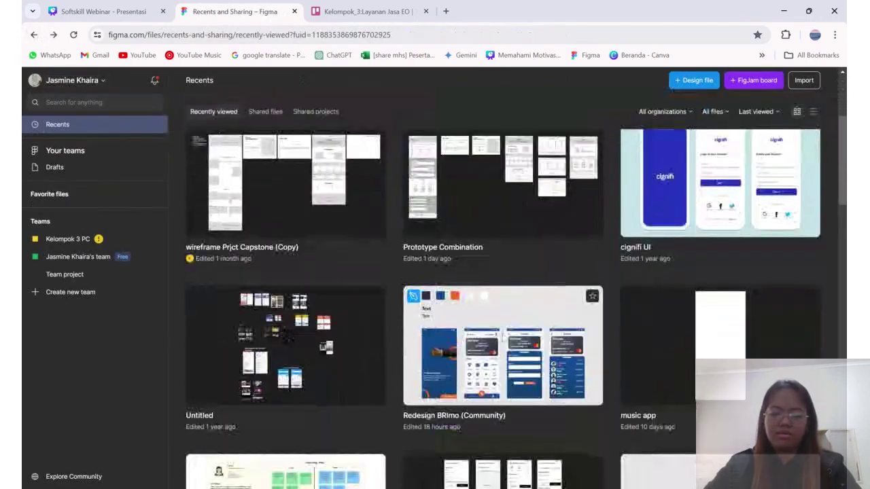
{"action": "left_click", "coordinate": [505, 337]}
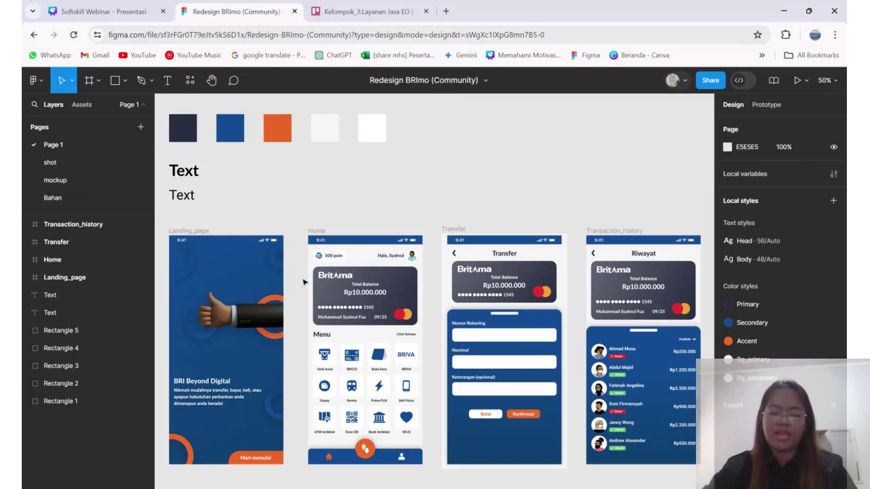
Look through the Landing_page, Home, Transfer and Transaction_history screens of the BRImo redesign.
{"action": "scroll", "coordinate": [304, 281], "scroll_direction": "up", "scroll_amount": 4}
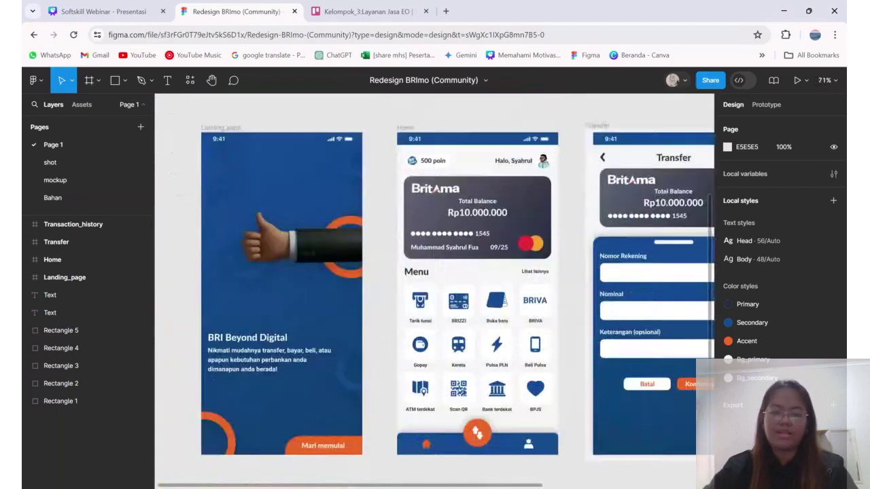
{"action": "scroll", "coordinate": [435, 286], "scroll_direction": "right", "scroll_amount": 2}
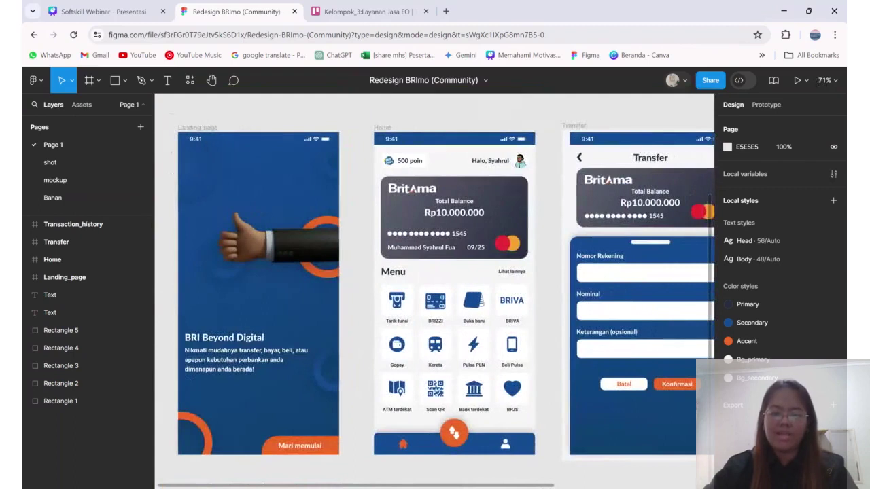
{"action": "scroll", "coordinate": [498, 252], "scroll_direction": "right", "scroll_amount": 10}
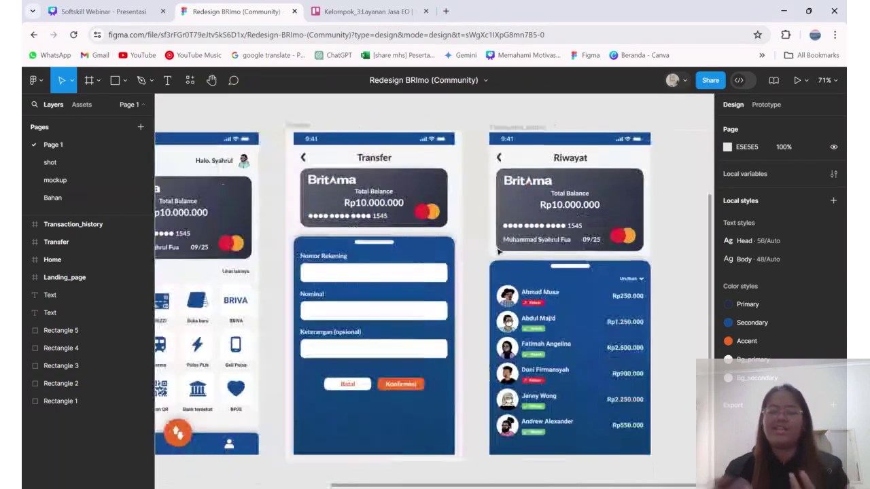
{"action": "scroll", "coordinate": [498, 251], "scroll_direction": "right", "scroll_amount": 1}
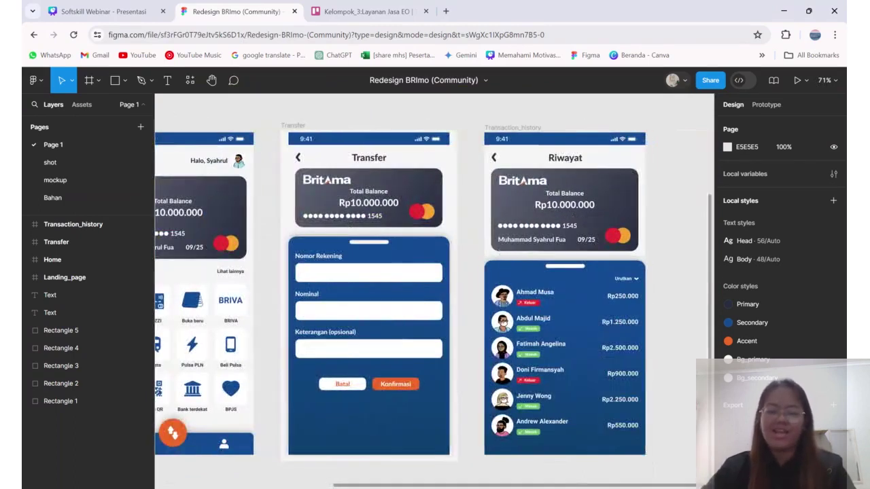
{"action": "scroll", "coordinate": [516, 252], "scroll_direction": "left", "scroll_amount": 5}
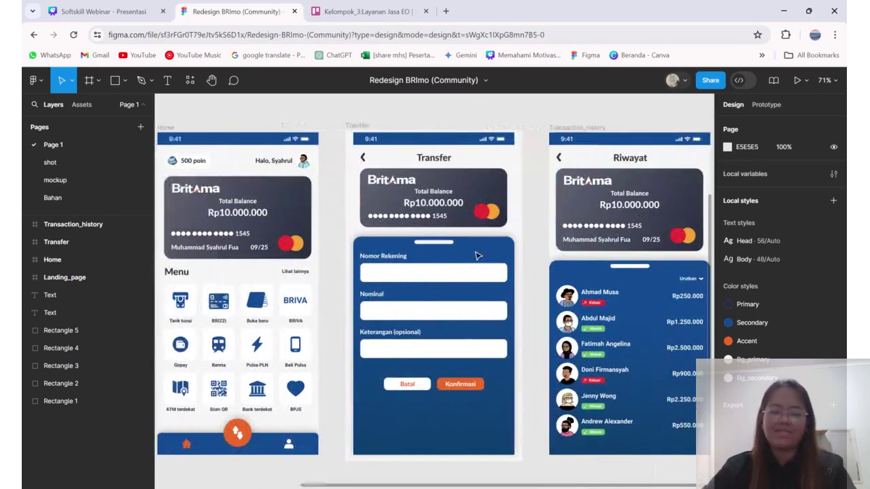
Inspect the elements of the Home screen by selecting the balance card and several menu icons one after another.
{"action": "left_click", "coordinate": [372, 213]}
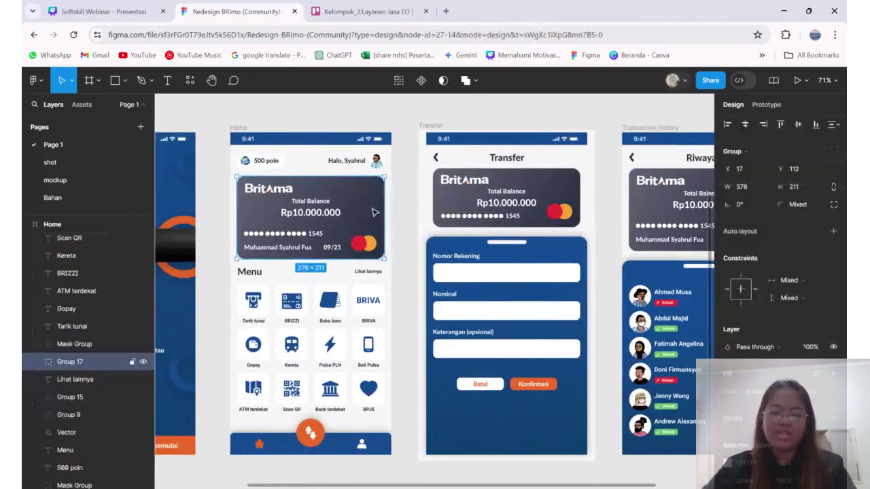
{"action": "left_click", "coordinate": [293, 309]}
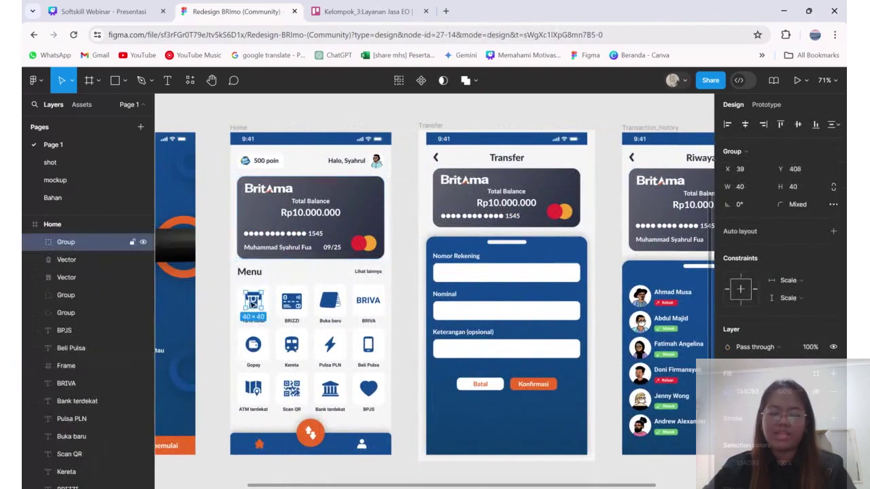
{"action": "double_click", "coordinate": [296, 311]}
{"action": "left_click", "coordinate": [330, 302]}
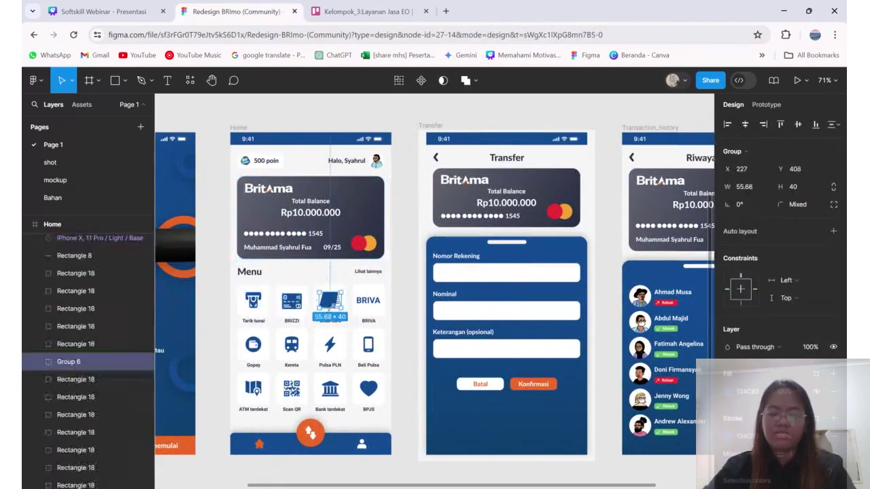
{"action": "left_click", "coordinate": [376, 306]}
{"action": "left_click", "coordinate": [370, 345]}
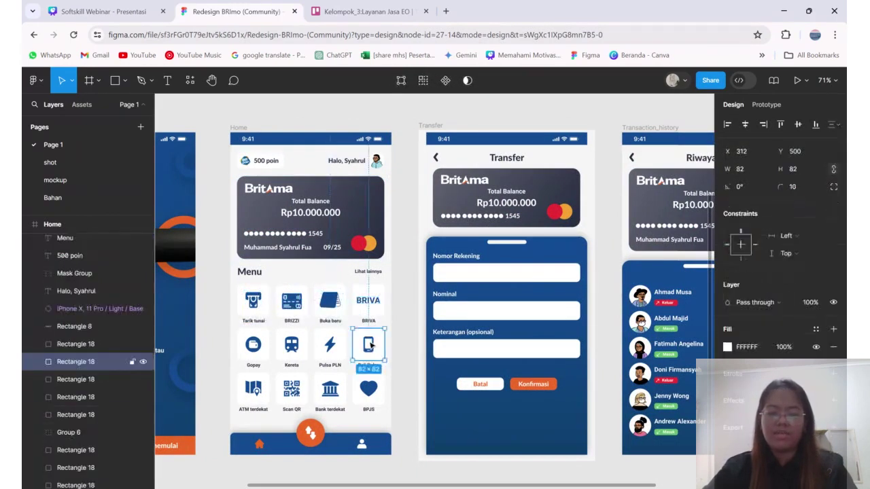
Examine the row of five colour swatches above the BRImo screens by selecting them together and clearing the selection.
{"action": "scroll", "coordinate": [425, 321], "scroll_direction": "down", "scroll_amount": 3}
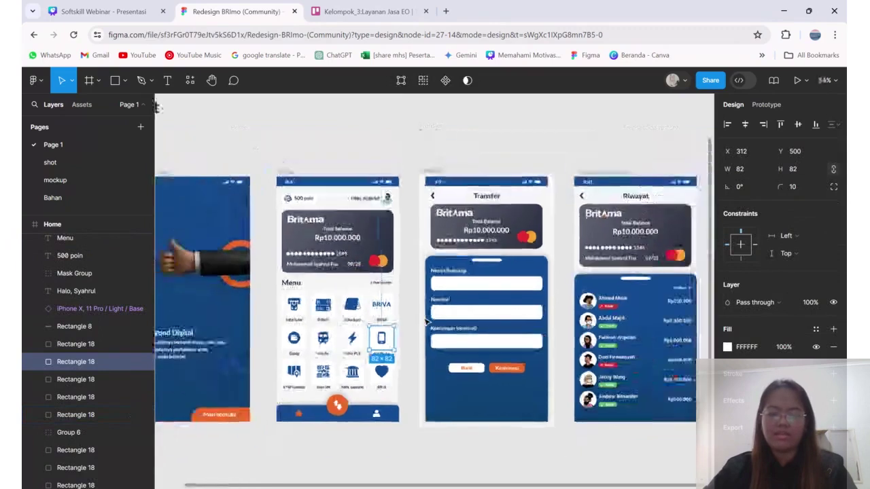
{"action": "scroll", "coordinate": [427, 321], "scroll_direction": "down", "scroll_amount": 2}
{"action": "scroll", "coordinate": [435, 271], "scroll_direction": "up", "scroll_amount": 2}
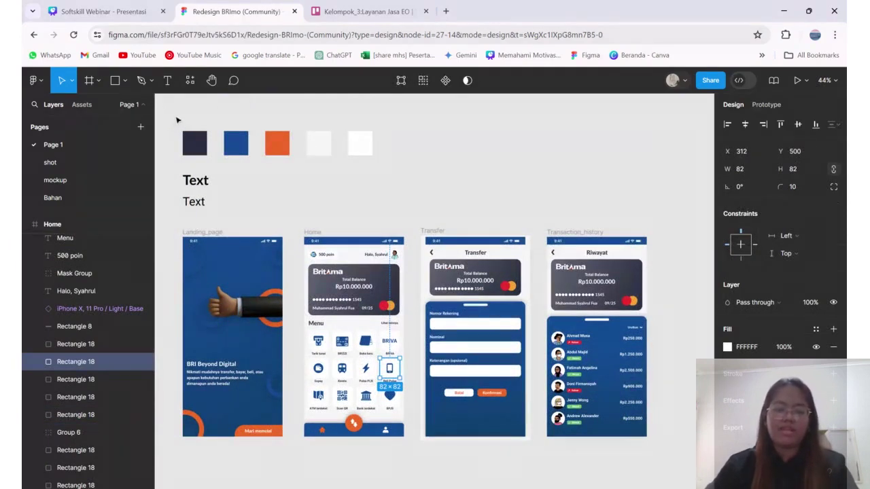
{"action": "left_click_drag", "start_coordinate": [176, 121], "coordinate": [409, 162]}
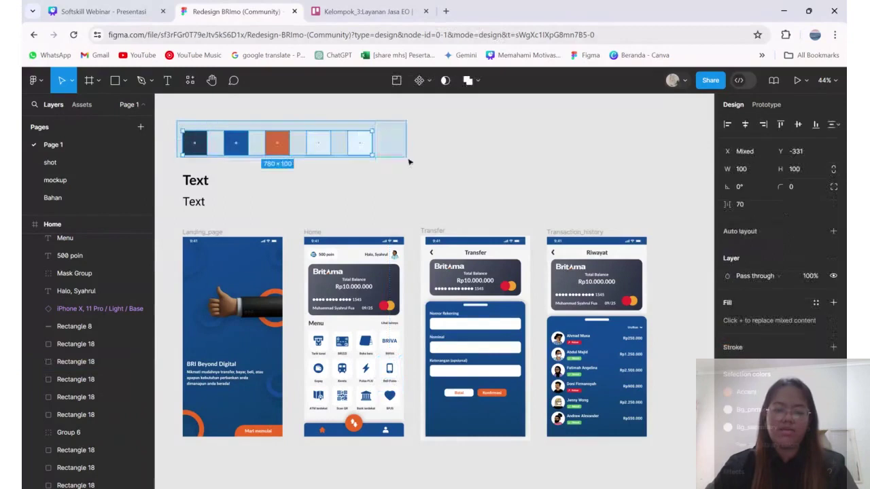
{"action": "left_click", "coordinate": [362, 184]}
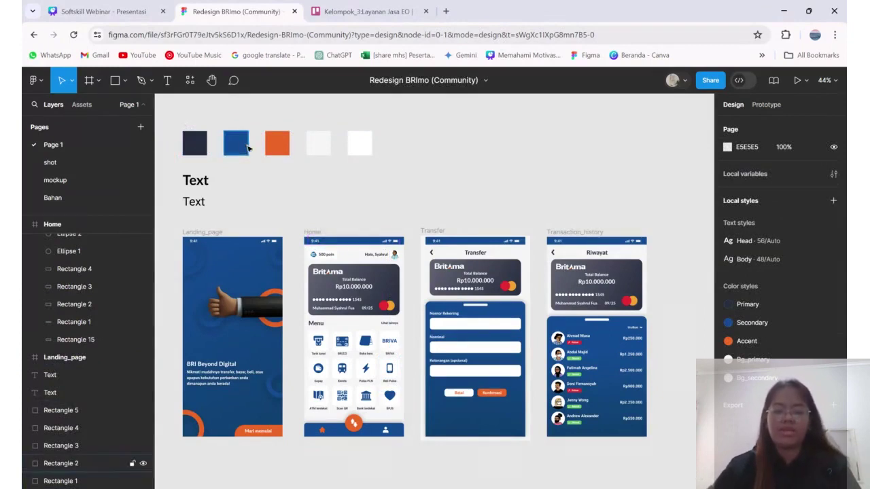
Inspect the Head and Body text samples below the colour swatches, selecting each one to view its text style.
{"action": "left_click", "coordinate": [199, 190]}
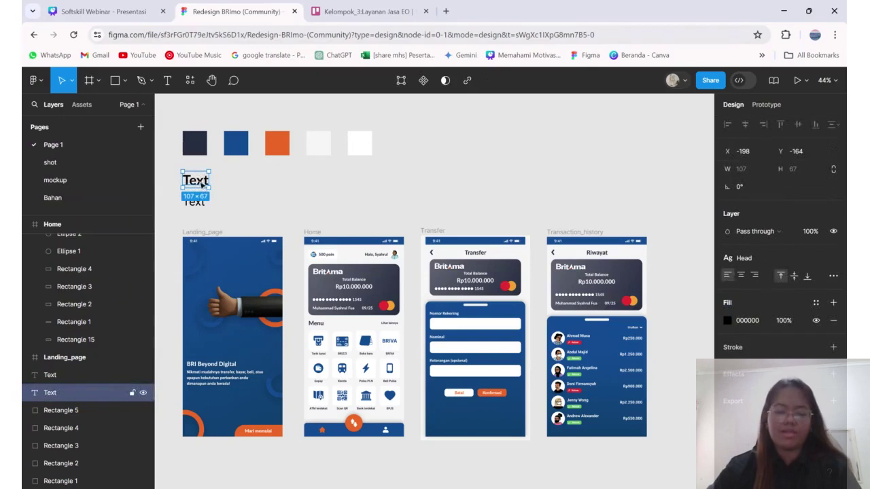
{"action": "left_click", "coordinate": [224, 372]}
{"action": "left_click", "coordinate": [197, 205]}
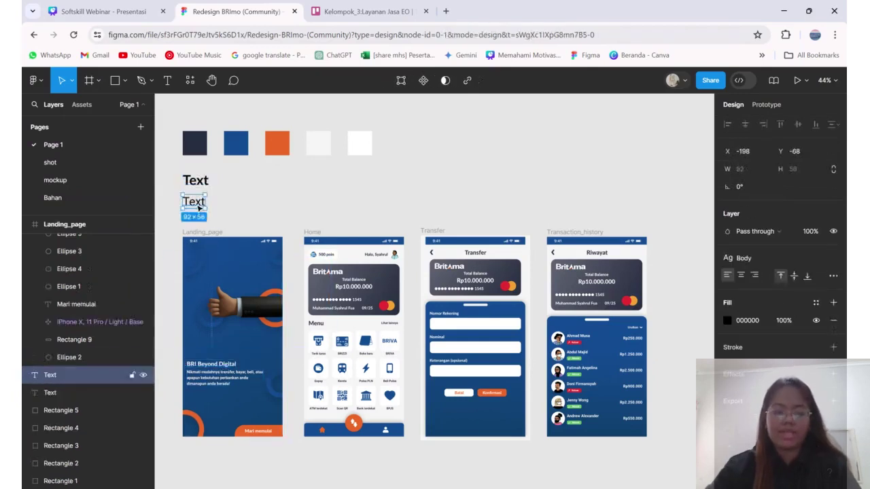
{"action": "left_click", "coordinate": [323, 217]}
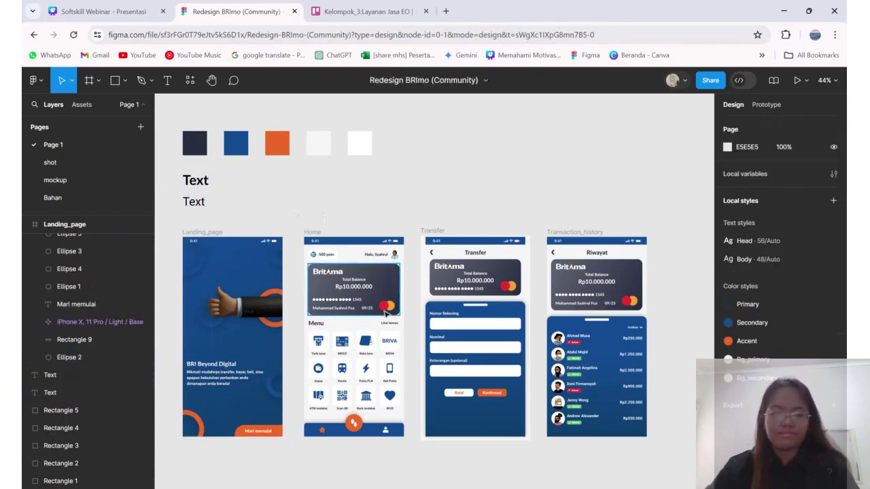
{"action": "scroll", "coordinate": [248, 217], "scroll_direction": "right", "scroll_amount": 1}
{"action": "scroll", "coordinate": [231, 190], "scroll_direction": "left", "scroll_amount": 2}
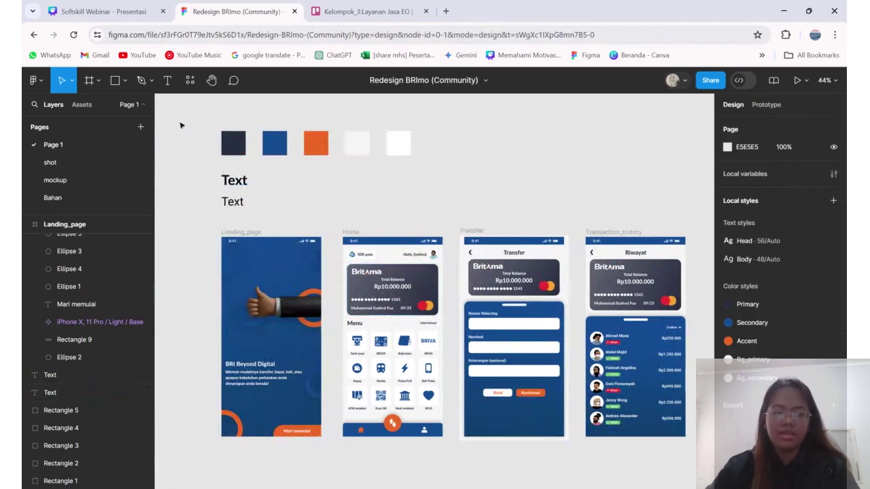
Leave the BRImo file for the recent files, view the Kelompok 3 PC team page and return to the recents.
{"action": "left_click", "coordinate": [34, 34]}
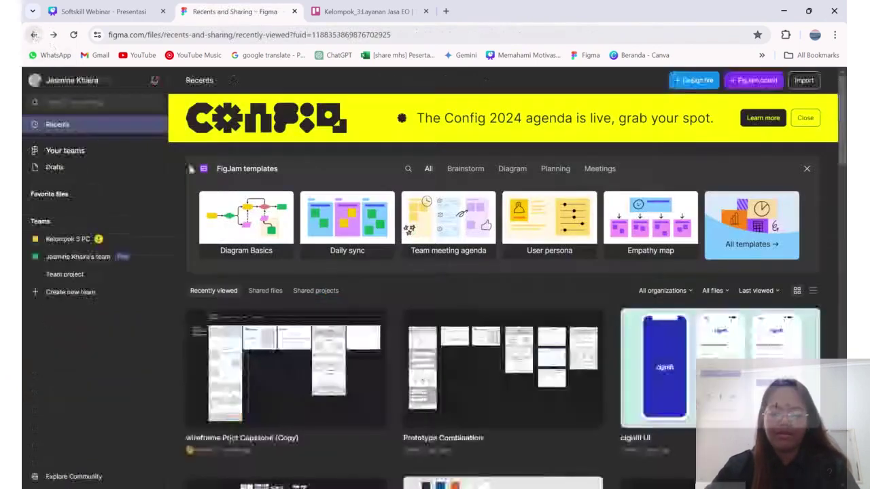
{"action": "scroll", "coordinate": [351, 299], "scroll_direction": "down", "scroll_amount": 3}
{"action": "scroll", "coordinate": [351, 298], "scroll_direction": "up", "scroll_amount": 1}
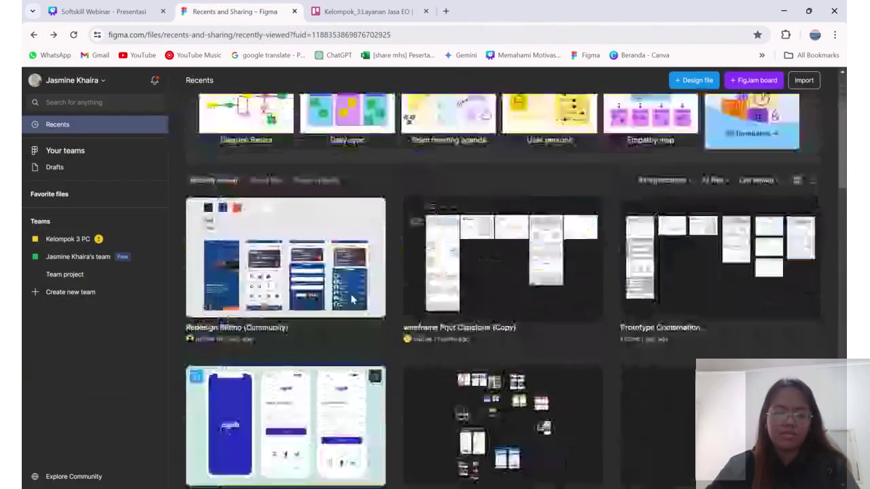
{"action": "scroll", "coordinate": [306, 285], "scroll_direction": "up", "scroll_amount": 1}
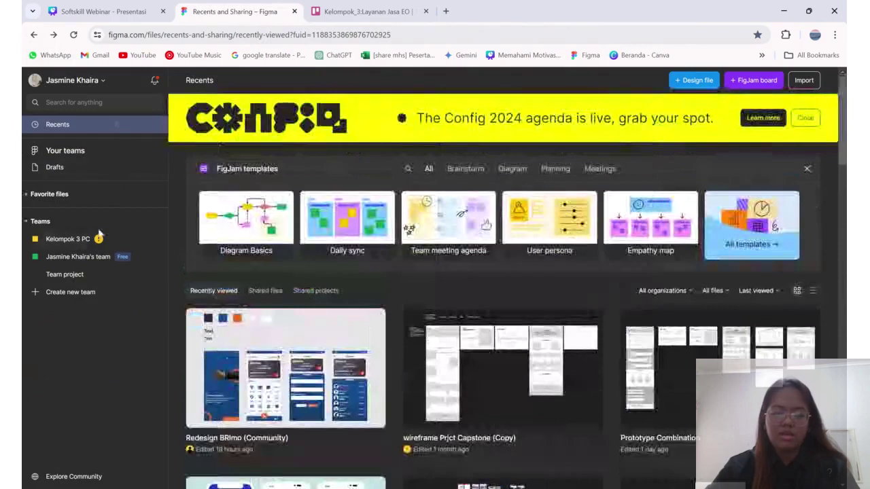
{"action": "left_click", "coordinate": [68, 239]}
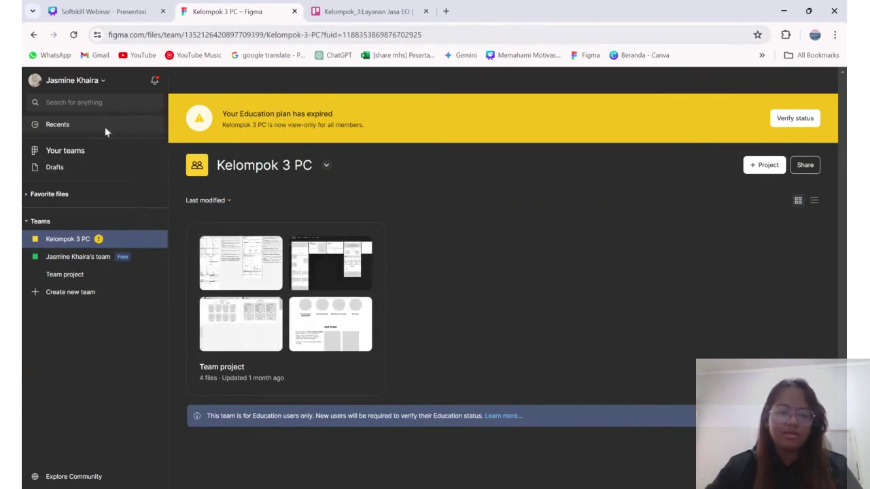
{"action": "left_click", "coordinate": [35, 34]}
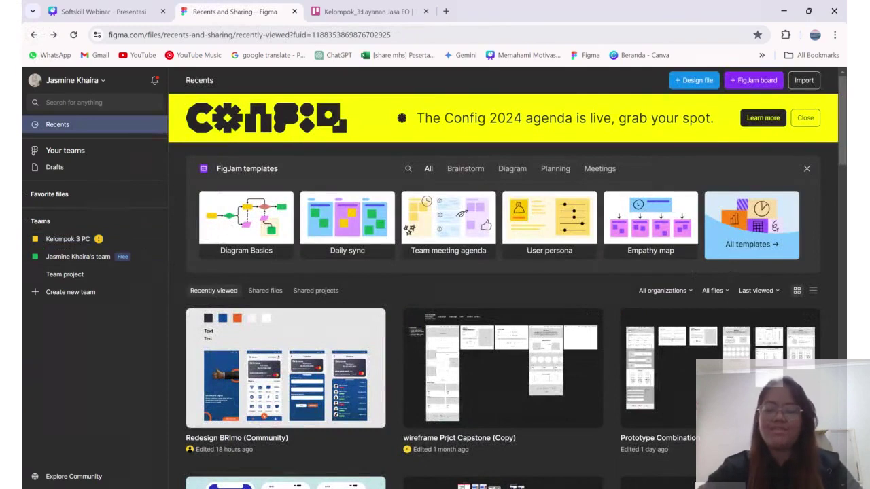
Open the full FigJam template gallery and look through its categories from Recommended to Student & educator.
{"action": "left_click", "coordinate": [733, 248]}
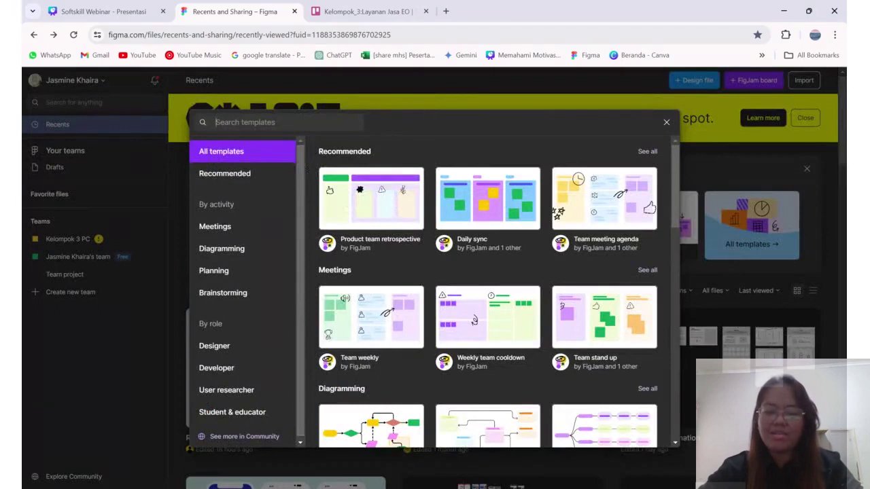
{"action": "scroll", "coordinate": [394, 272], "scroll_direction": "down", "scroll_amount": 12}
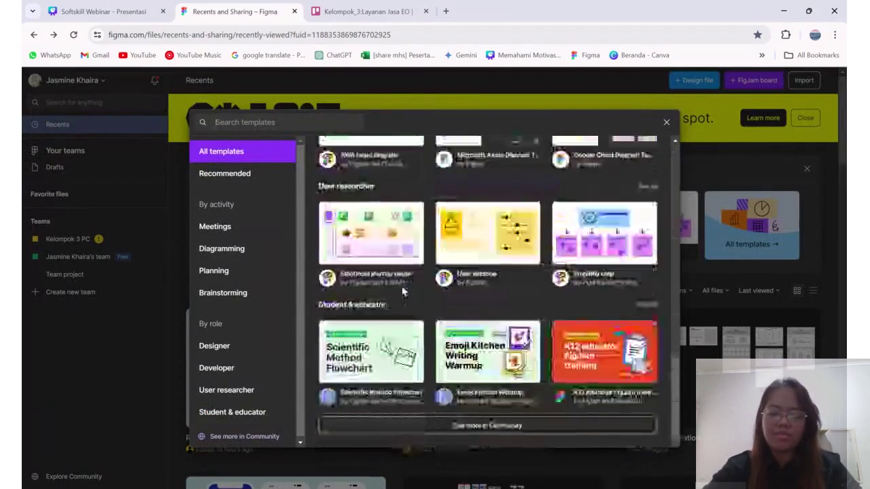
{"action": "scroll", "coordinate": [403, 290], "scroll_direction": "up", "scroll_amount": 10}
Search the FigJam templates for "wireframe" and open the wider set of matching files in the Community.
{"action": "type", "text": "wire"}
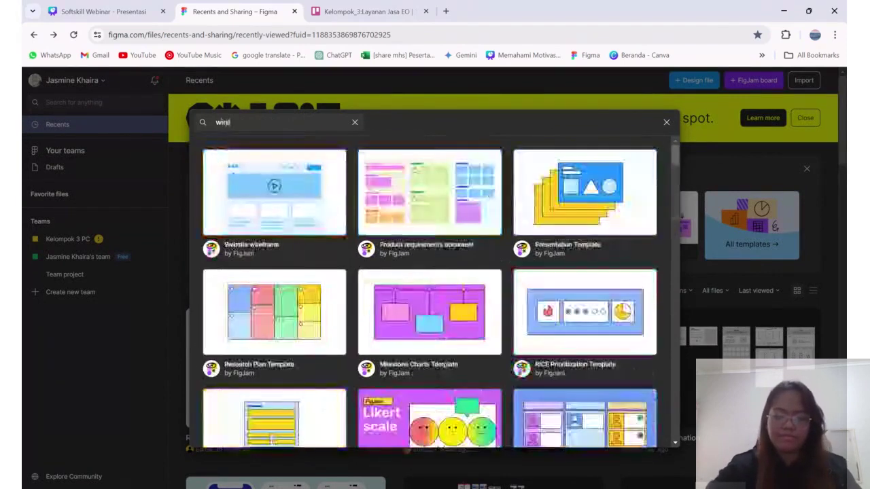
{"action": "type", "text": "frame"}
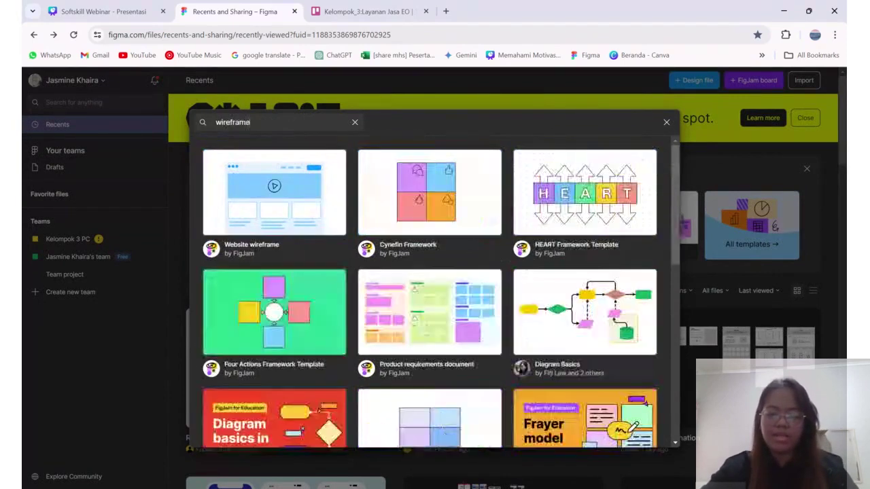
{"action": "scroll", "coordinate": [376, 357], "scroll_direction": "down", "scroll_amount": 2}
{"action": "scroll", "coordinate": [376, 357], "scroll_direction": "down", "scroll_amount": 10}
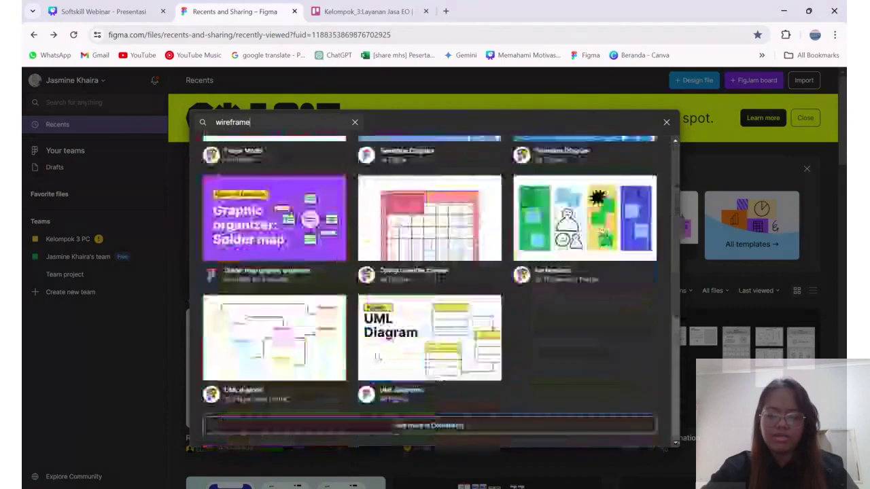
{"action": "left_click", "coordinate": [413, 426]}
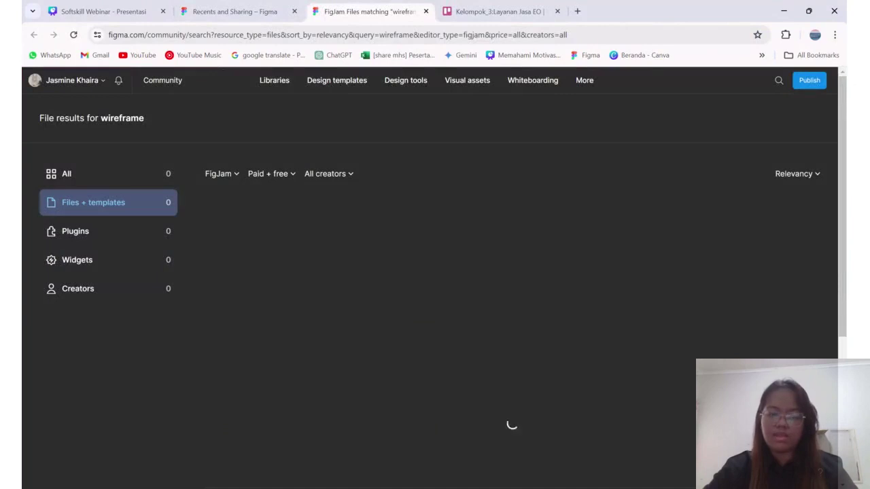
Look through the first wireframe files in the Community results, such as the website mockup, mobile application and sketchpad templates.
{"action": "scroll", "coordinate": [422, 351], "scroll_direction": "down", "scroll_amount": 1}
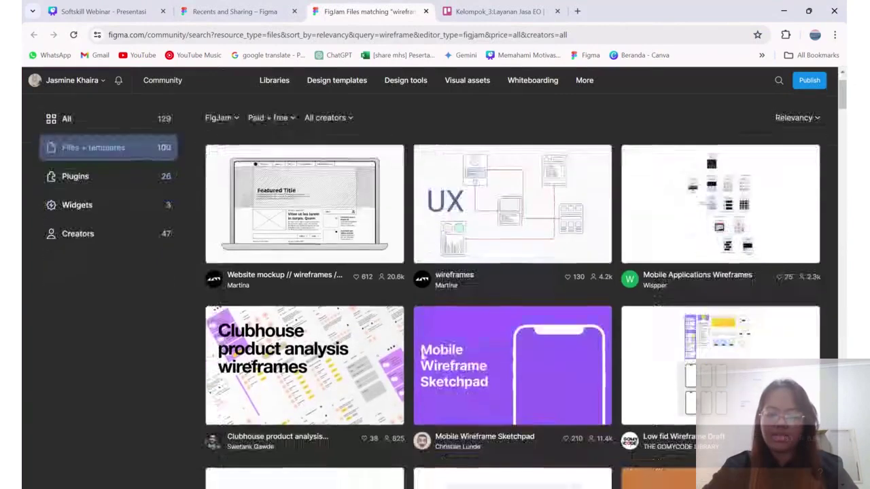
{"action": "scroll", "coordinate": [421, 351], "scroll_direction": "down", "scroll_amount": 3}
{"action": "scroll", "coordinate": [532, 287], "scroll_direction": "down", "scroll_amount": 3}
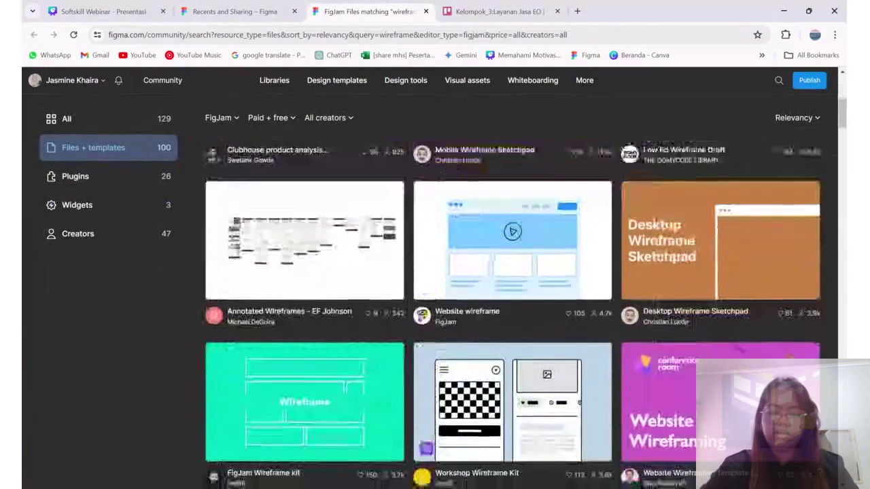
{"action": "scroll", "coordinate": [513, 315], "scroll_direction": "down", "scroll_amount": 1}
{"action": "scroll", "coordinate": [512, 315], "scroll_direction": "up", "scroll_amount": 5}
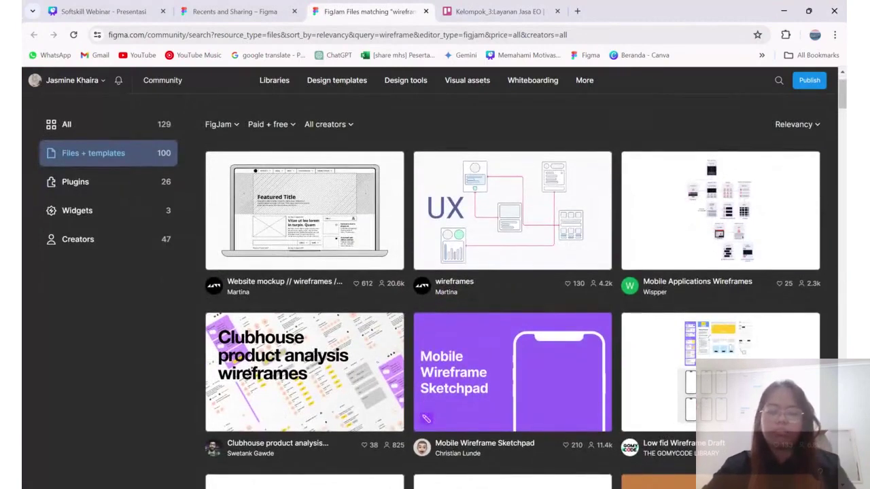
{"action": "scroll", "coordinate": [435, 299], "scroll_direction": "down", "scroll_amount": 1}
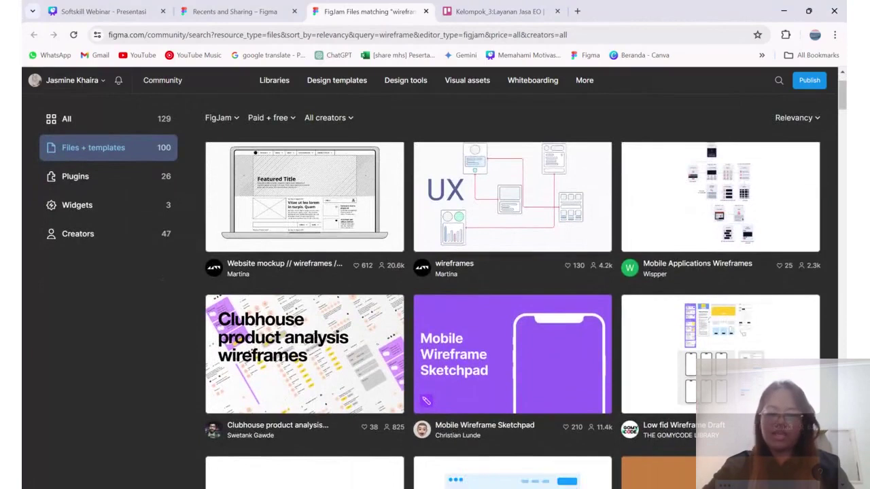
{"action": "scroll", "coordinate": [435, 299], "scroll_direction": "up", "scroll_amount": 1}
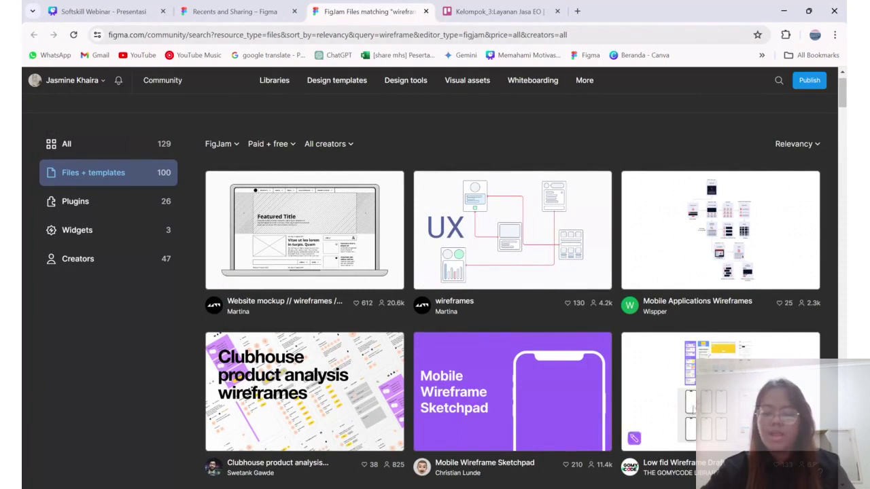
{"action": "scroll", "coordinate": [730, 329], "scroll_direction": "down", "scroll_amount": 1}
{"action": "scroll", "coordinate": [707, 347], "scroll_direction": "up", "scroll_amount": 1}
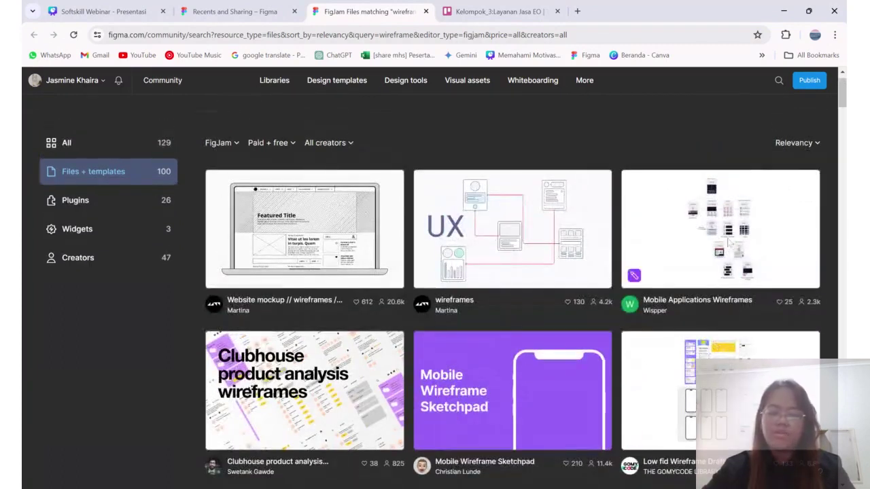
Browse the further wireframe results, from the FigJam and Workshop wireframe kits through the rest of the Community list.
{"action": "scroll", "coordinate": [685, 248], "scroll_direction": "down", "scroll_amount": 6}
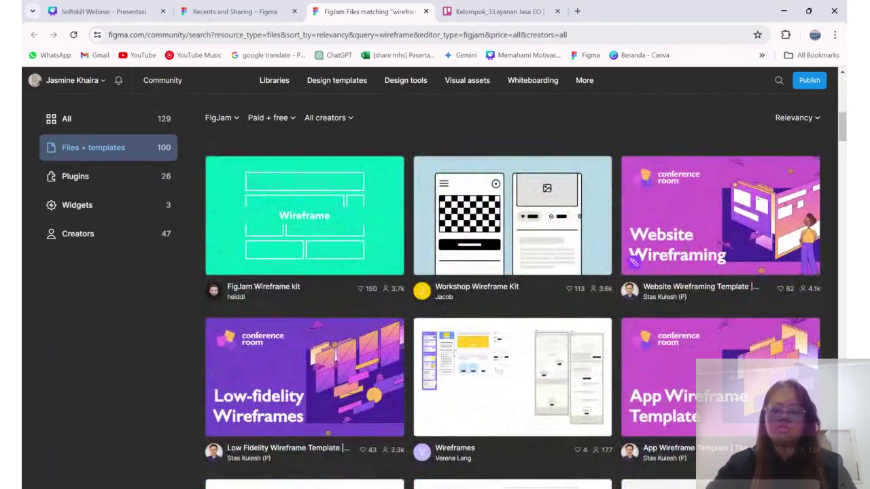
{"action": "scroll", "coordinate": [561, 245], "scroll_direction": "up", "scroll_amount": 1}
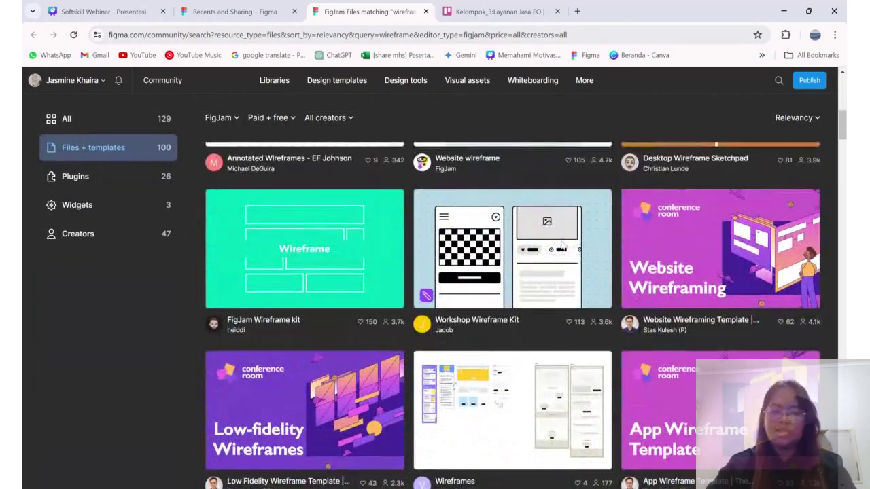
{"action": "scroll", "coordinate": [562, 257], "scroll_direction": "down", "scroll_amount": 1}
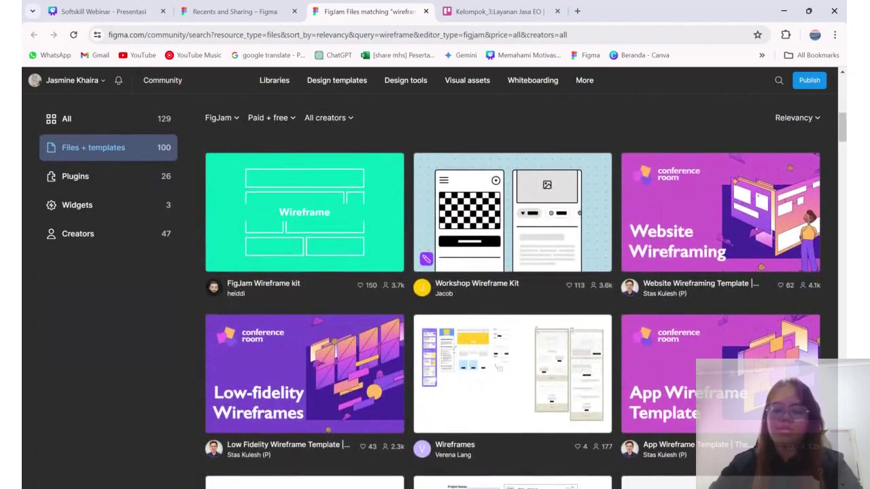
{"action": "scroll", "coordinate": [512, 299], "scroll_direction": "up", "scroll_amount": 1}
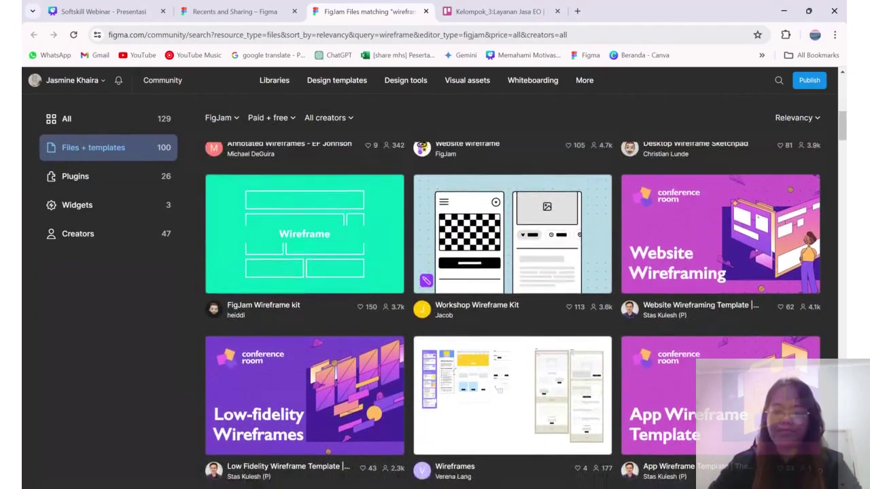
{"action": "scroll", "coordinate": [512, 299], "scroll_direction": "up", "scroll_amount": 3}
{"action": "scroll", "coordinate": [561, 235], "scroll_direction": "down", "scroll_amount": 10}
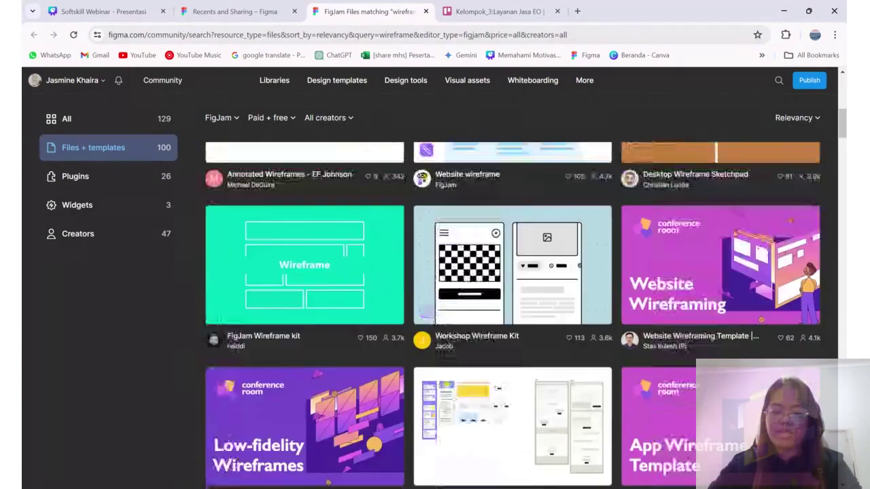
{"action": "scroll", "coordinate": [561, 235], "scroll_direction": "down", "scroll_amount": 1}
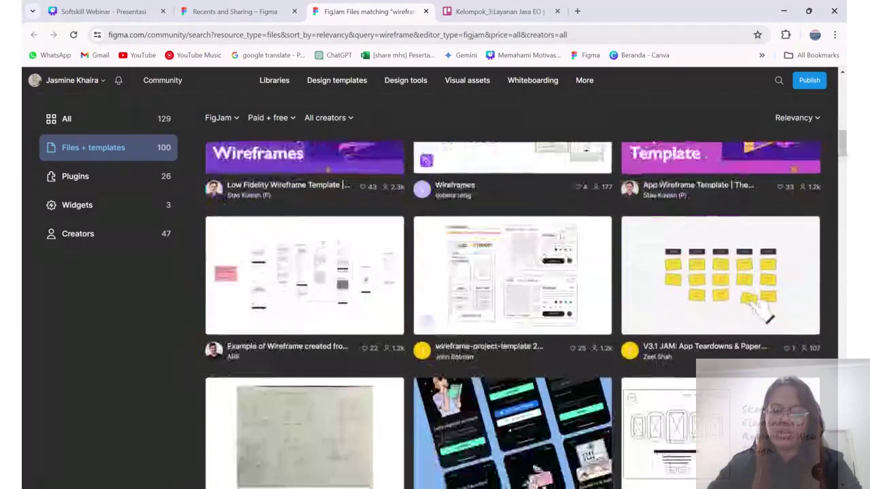
{"action": "scroll", "coordinate": [512, 299], "scroll_direction": "down", "scroll_amount": 1}
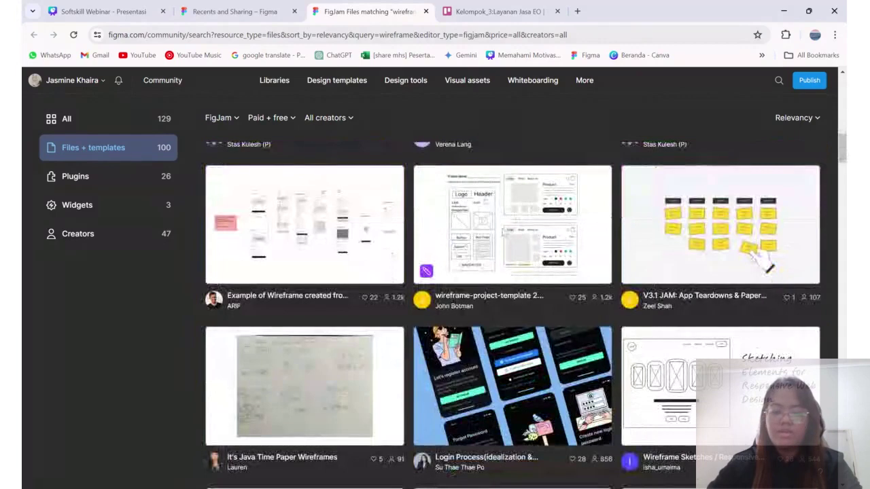
{"action": "scroll", "coordinate": [458, 237], "scroll_direction": "down", "scroll_amount": 10}
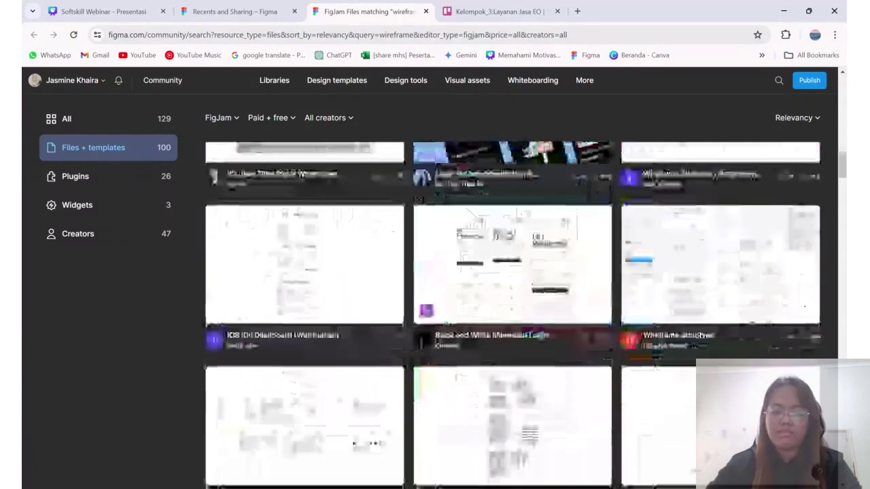
{"action": "scroll", "coordinate": [458, 237], "scroll_direction": "down", "scroll_amount": 15}
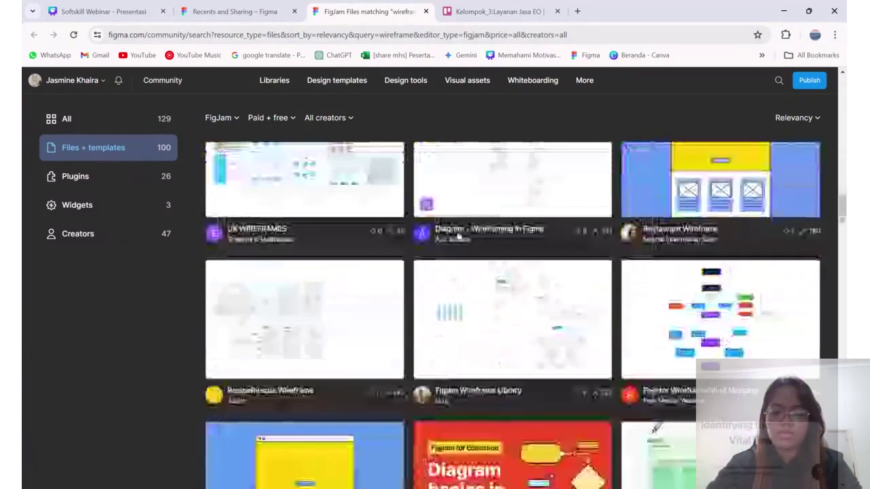
{"action": "scroll", "coordinate": [458, 237], "scroll_direction": "down", "scroll_amount": 15}
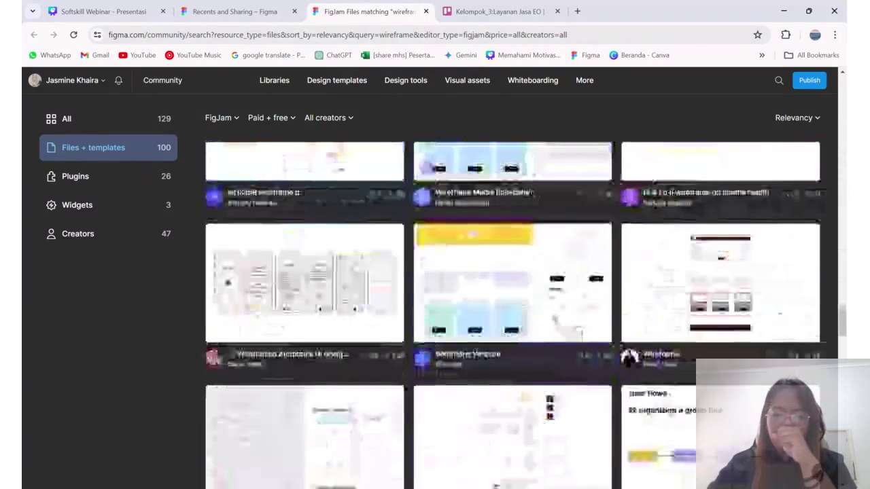
Look through the lower part of the wireframe results, such as the Low-Fidelity Prototype Template, Pets Wireframe and Website - Wireframe.
{"action": "scroll", "coordinate": [458, 237], "scroll_direction": "down", "scroll_amount": 15}
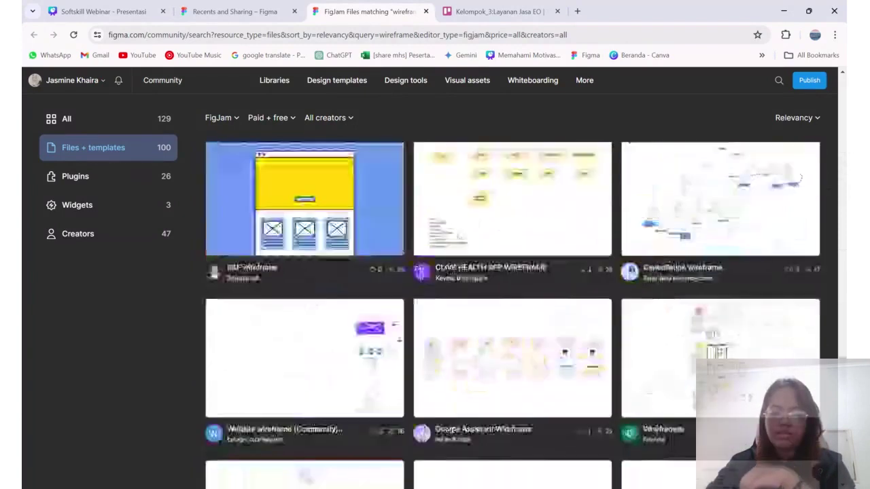
{"action": "scroll", "coordinate": [458, 236], "scroll_direction": "down", "scroll_amount": 10}
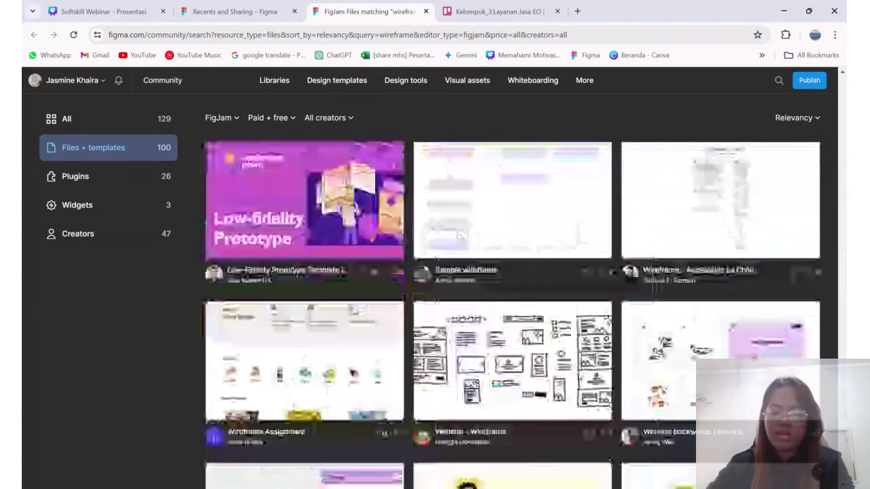
{"action": "scroll", "coordinate": [458, 236], "scroll_direction": "up", "scroll_amount": 4}
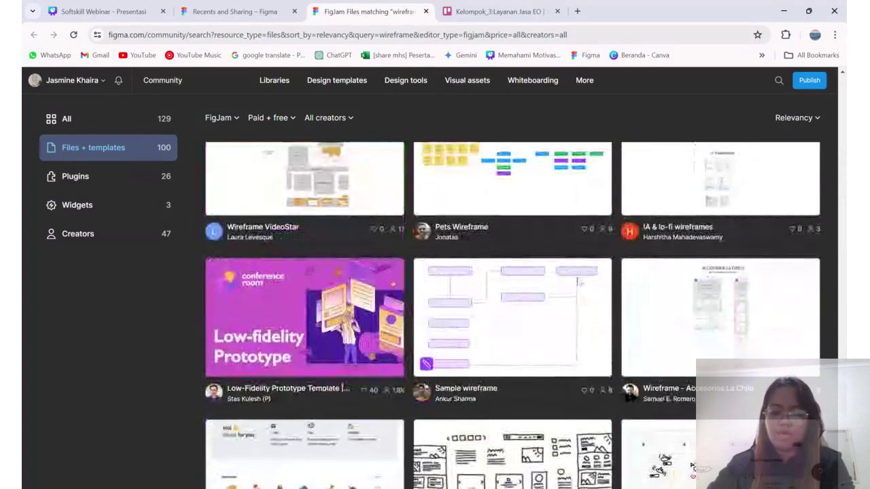
{"action": "scroll", "coordinate": [536, 274], "scroll_direction": "up", "scroll_amount": 3}
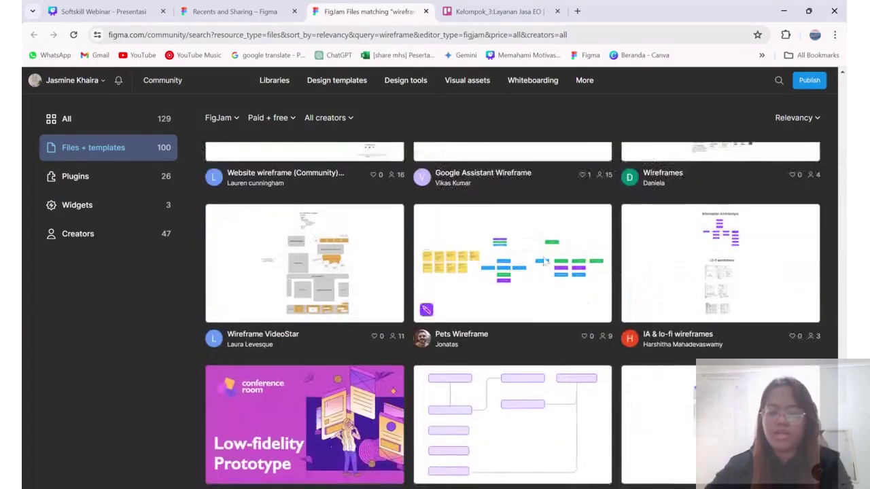
{"action": "scroll", "coordinate": [543, 261], "scroll_direction": "down", "scroll_amount": 5}
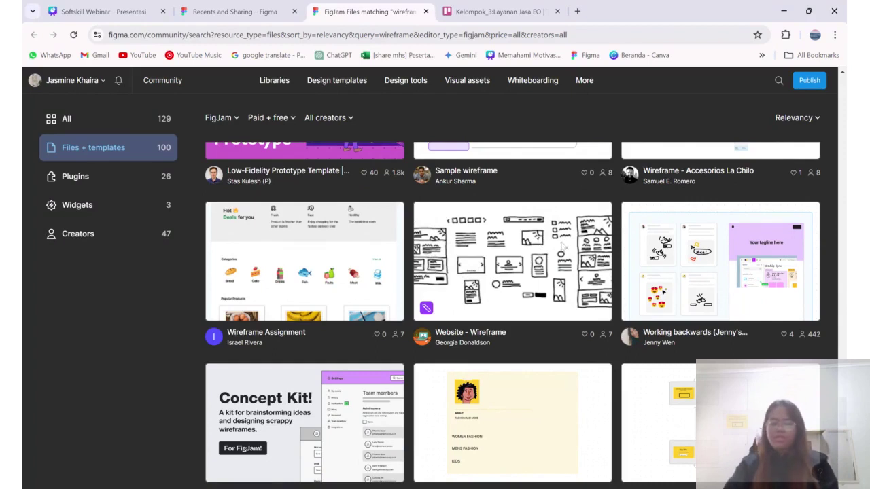
Review the wireframe files again in reverse order, back to the website mockup at the start of the Community results.
{"action": "scroll", "coordinate": [561, 267], "scroll_direction": "up", "scroll_amount": 5}
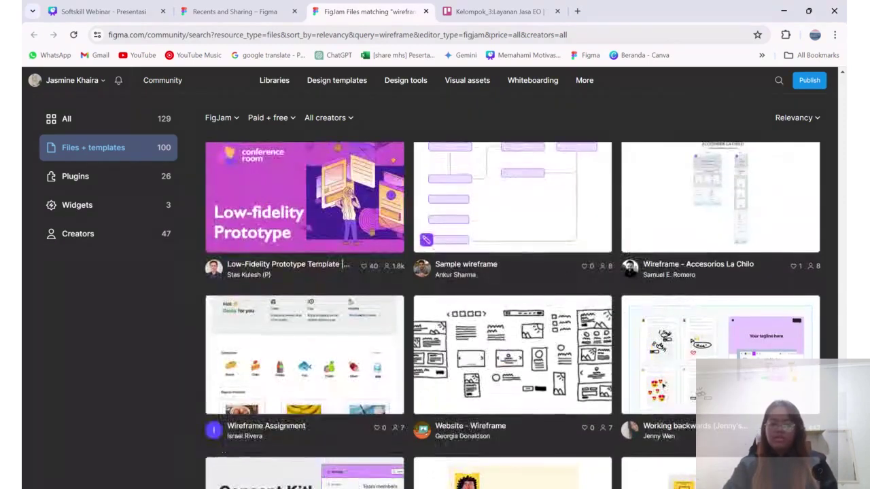
{"action": "scroll", "coordinate": [561, 268], "scroll_direction": "up", "scroll_amount": 5}
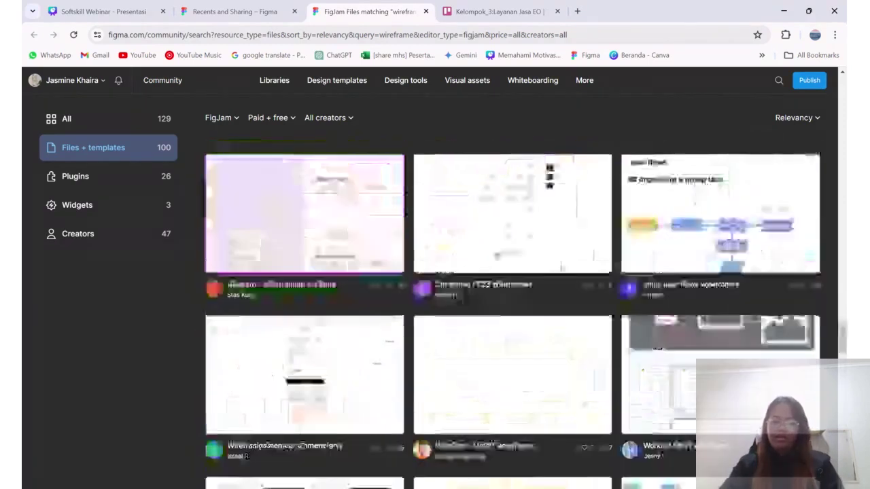
{"action": "scroll", "coordinate": [561, 267], "scroll_direction": "up", "scroll_amount": 5}
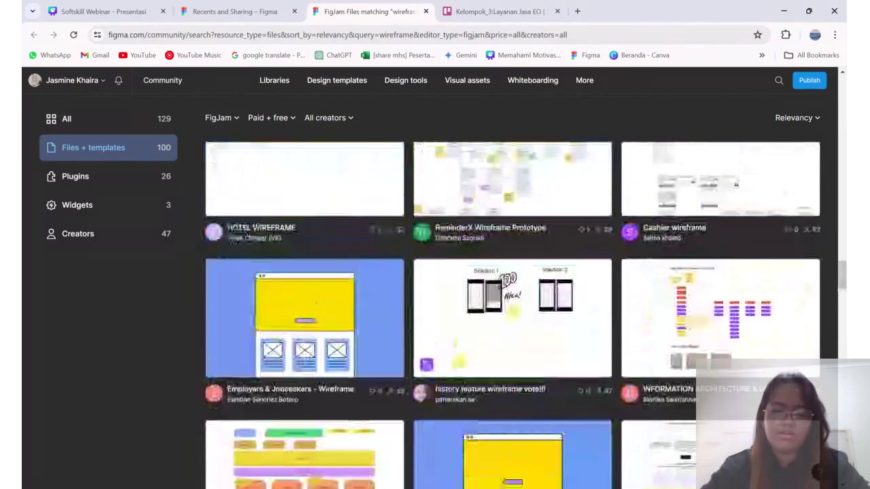
{"action": "scroll", "coordinate": [313, 347], "scroll_direction": "up", "scroll_amount": 5}
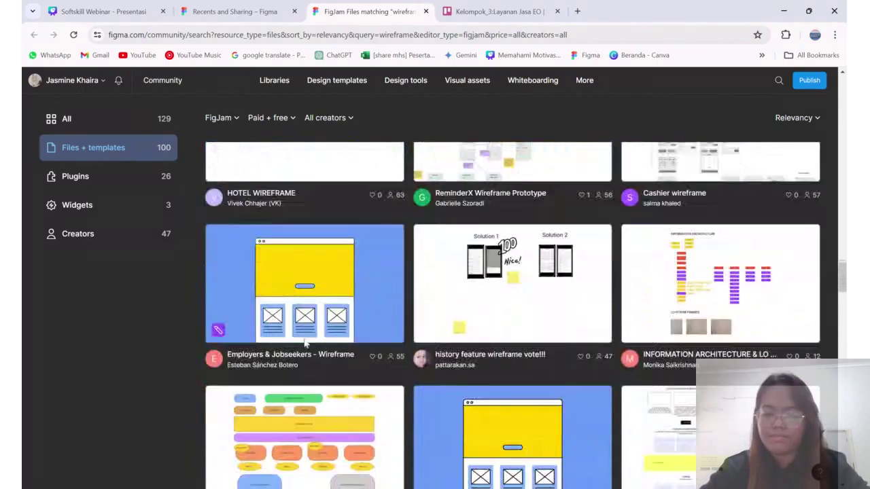
{"action": "scroll", "coordinate": [305, 283], "scroll_direction": "up", "scroll_amount": 5}
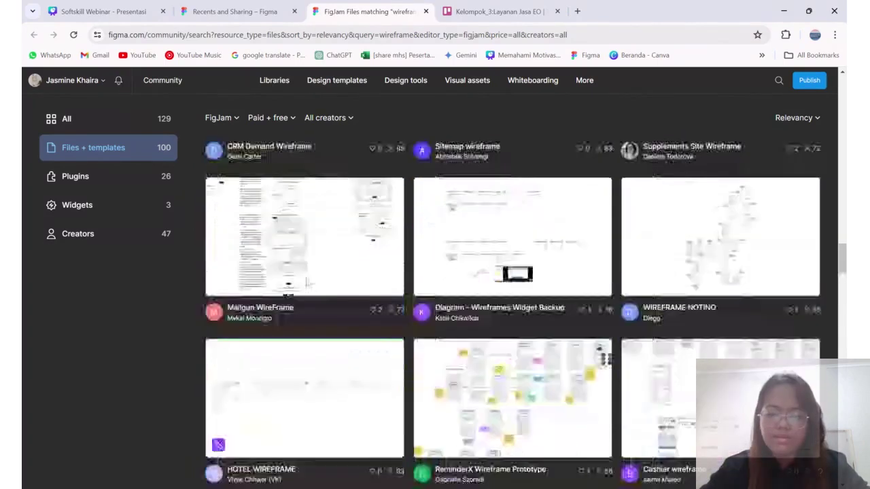
{"action": "scroll", "coordinate": [513, 312], "scroll_direction": "up", "scroll_amount": 5}
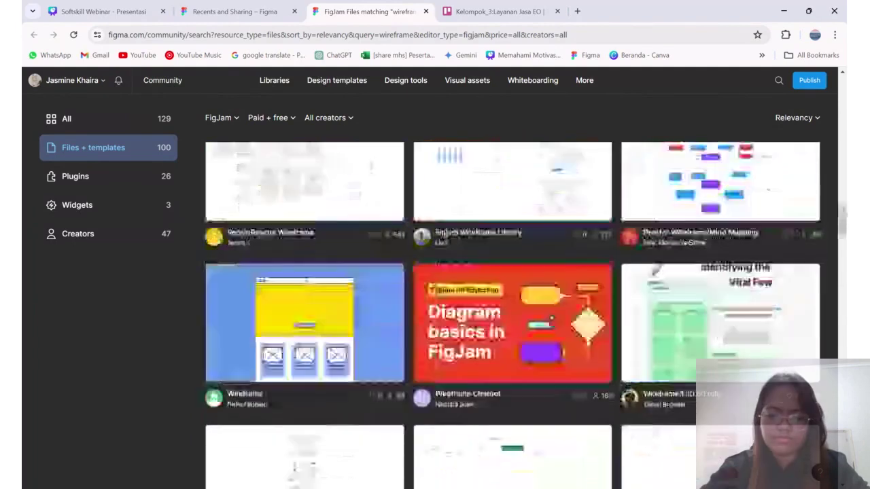
{"action": "scroll", "coordinate": [513, 312], "scroll_direction": "up", "scroll_amount": 10}
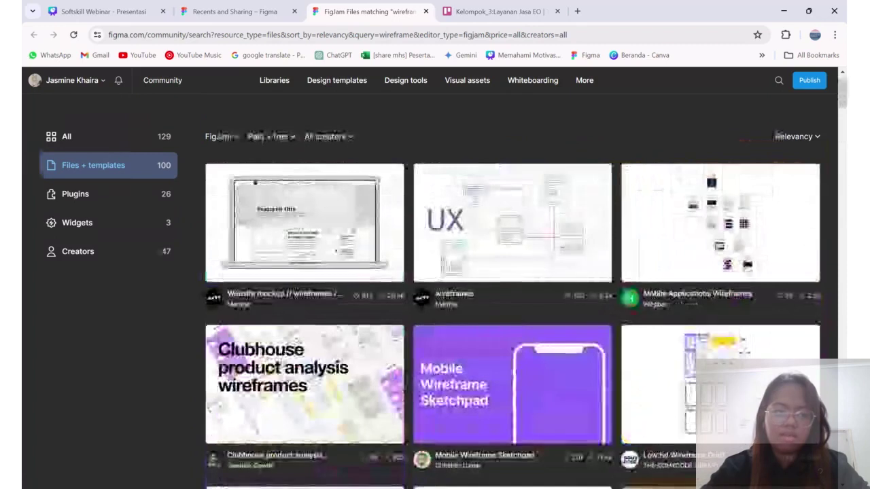
{"action": "scroll", "coordinate": [513, 312], "scroll_direction": "up", "scroll_amount": 2}
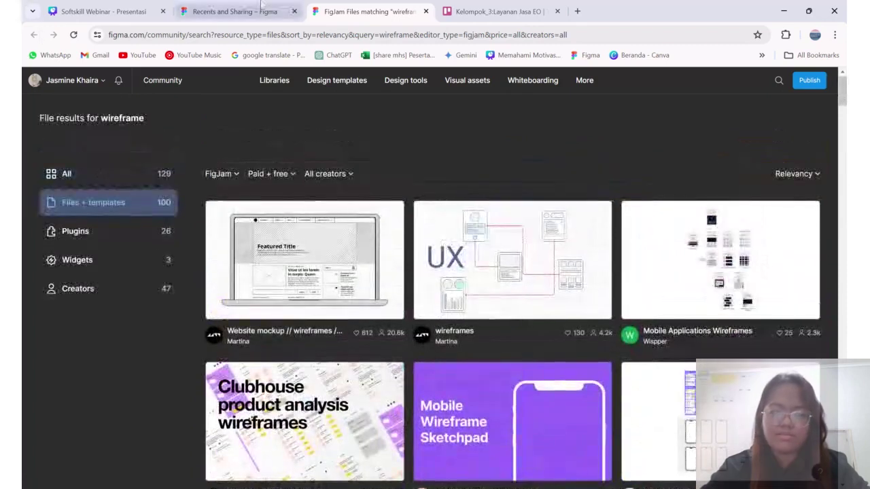
Switch to the Softskill Webinar presentation in Canva, present it full screen and advance to the Conclusion slide.
{"action": "left_click", "coordinate": [120, 14]}
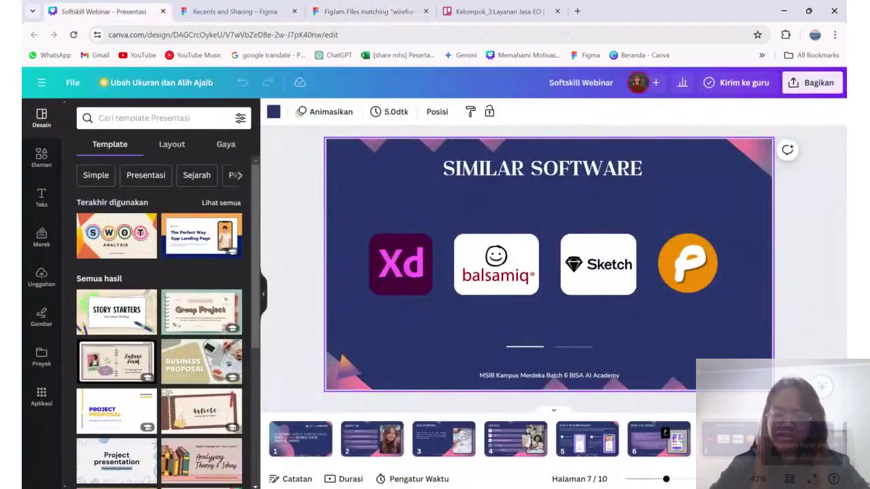
{"action": "key", "text": "ctrl+alt+p"}
{"action": "key", "text": "Right"}
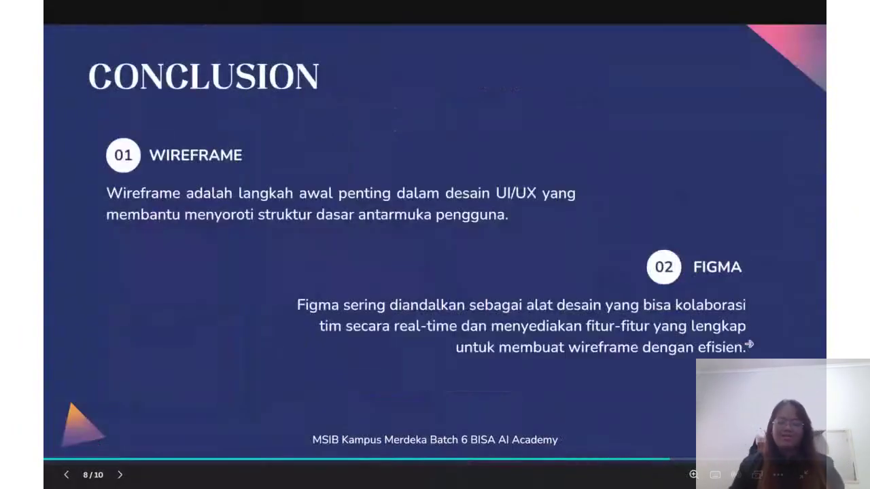